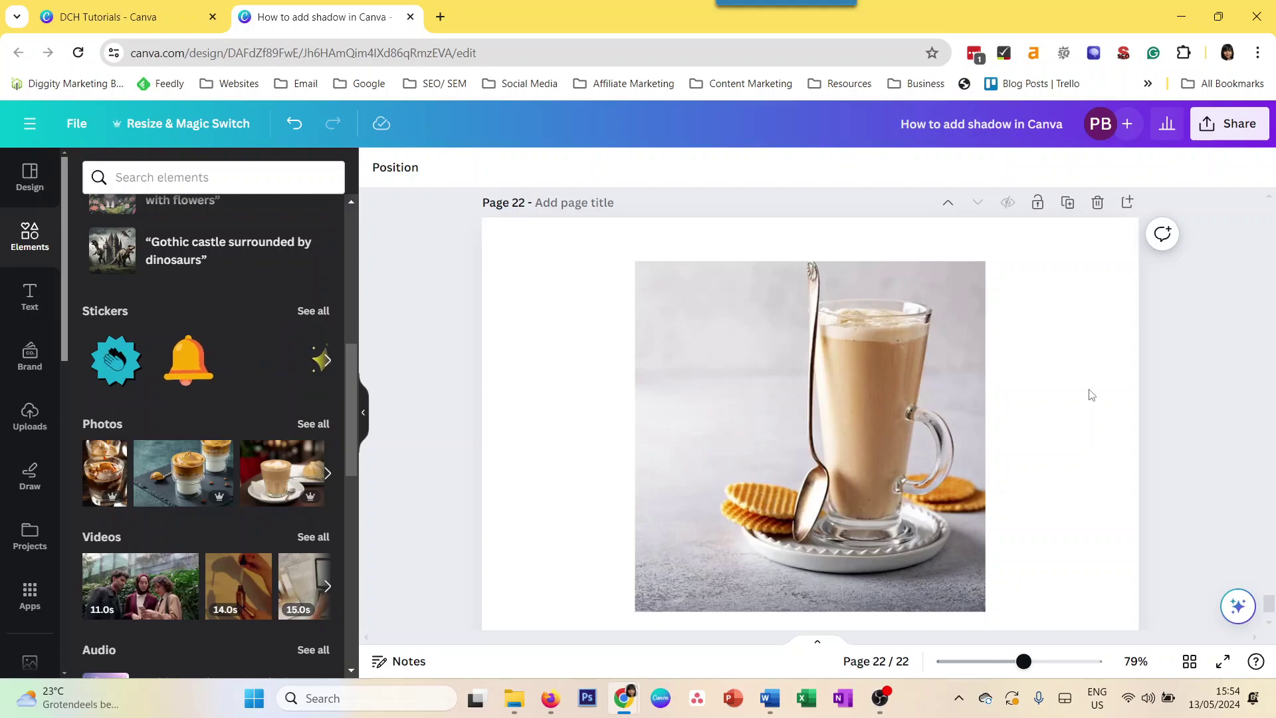
# Step: Select the coffee glass photo on page 22
pyautogui.click(853, 387)
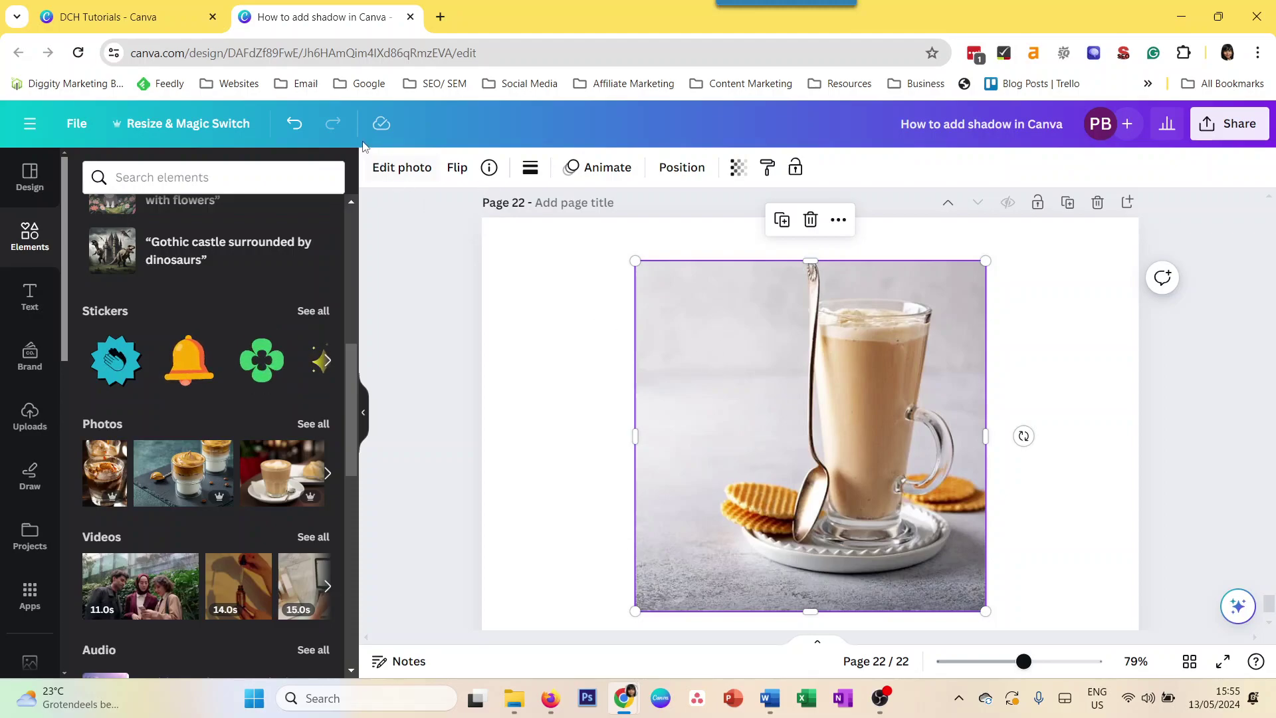
# Step: Apply the photo's Drop shadow effect with size 15, blur 36, angle 62 and distance 52
pyautogui.click(400, 169)
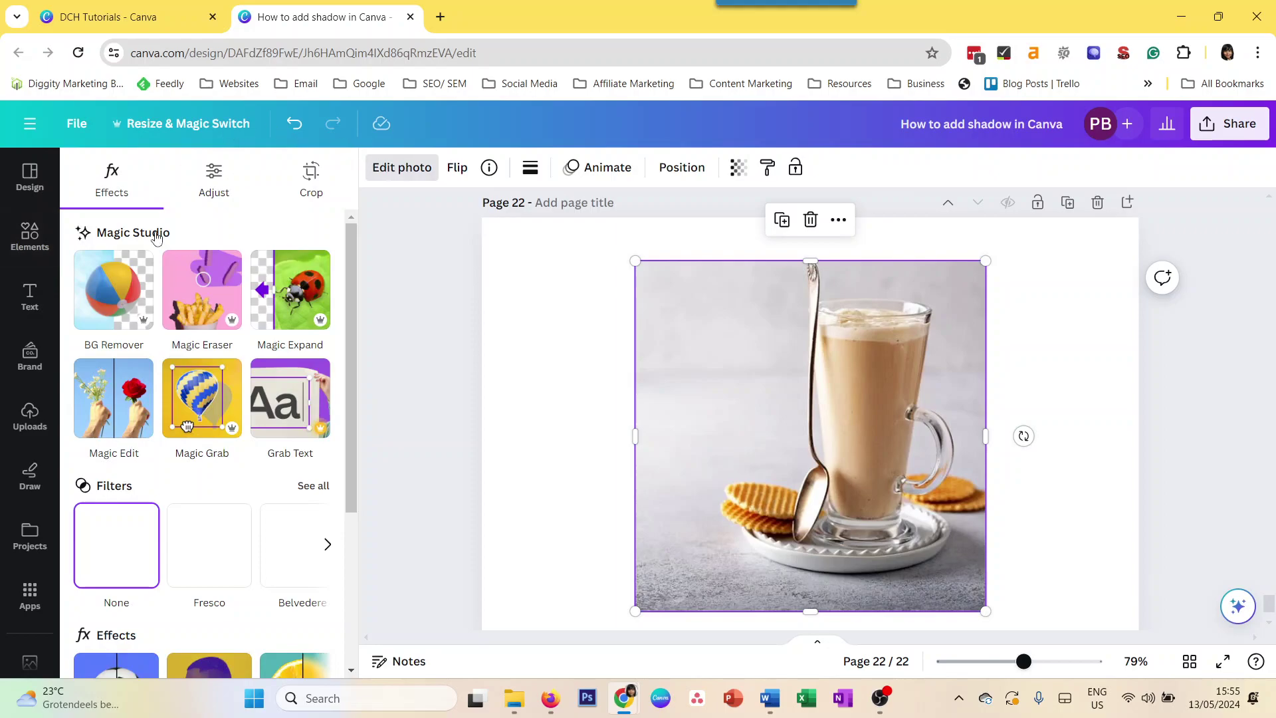
pyautogui.scroll(-3, 135, 552)
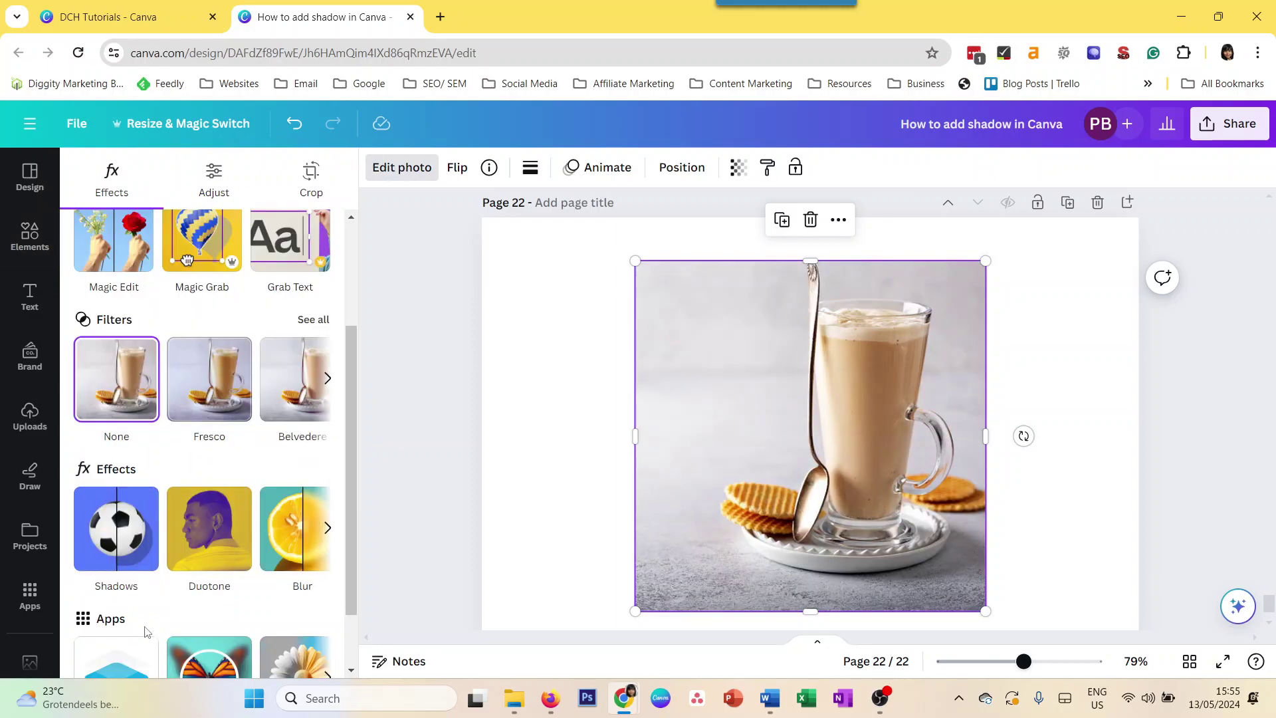
pyautogui.click(135, 552)
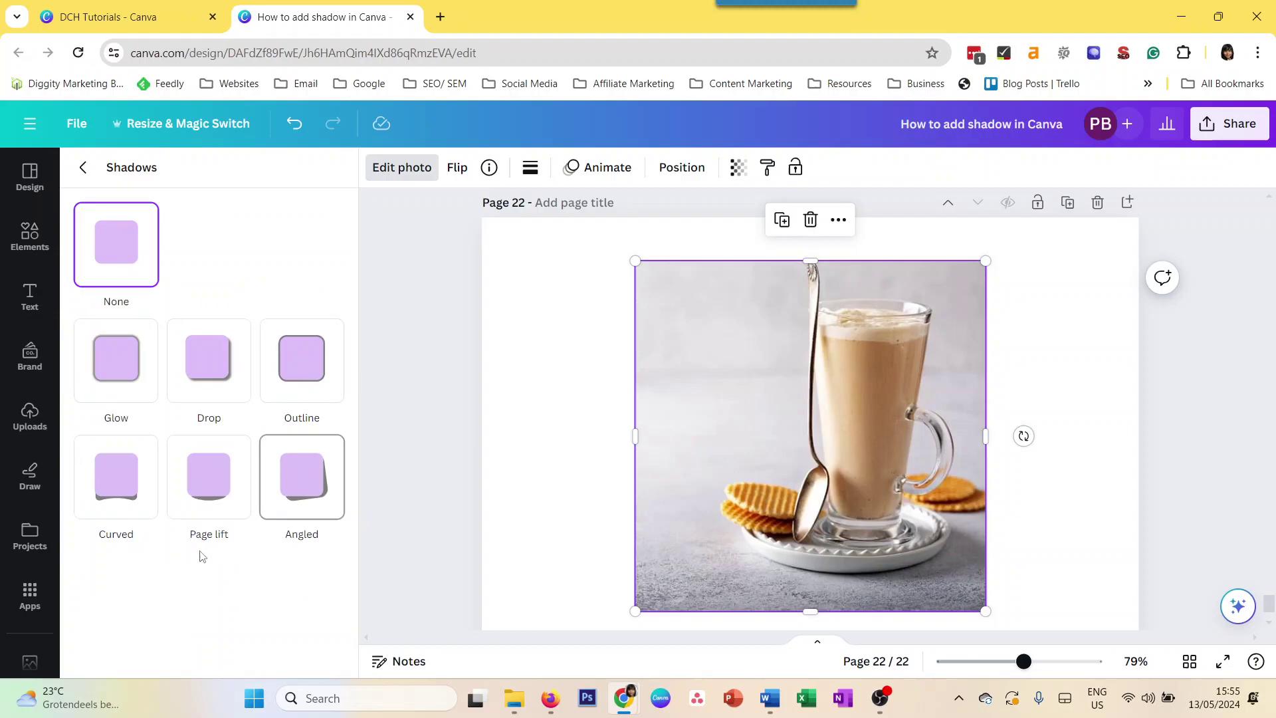
pyautogui.click(233, 365)
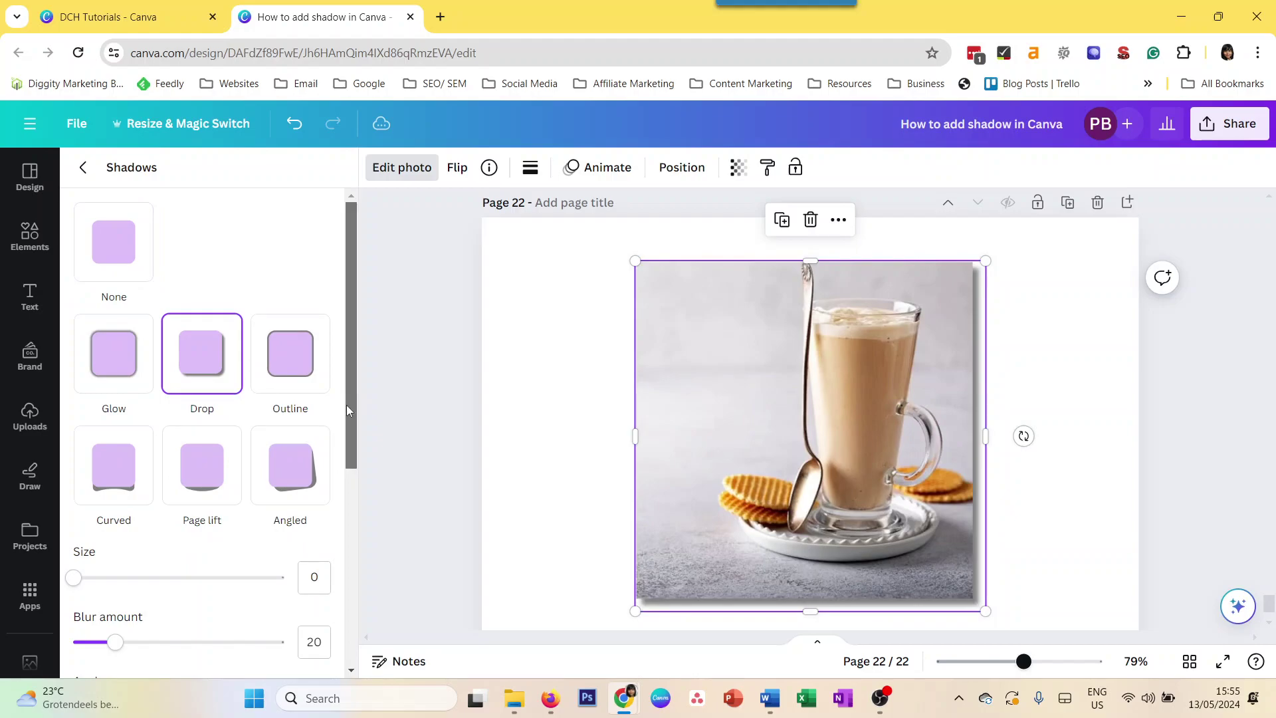
pyautogui.scroll(-2, 346, 408)
pyautogui.moveTo(113, 513); pyautogui.dragTo(151, 518)
pyautogui.moveTo(82, 459)
pyautogui.mouseDown()
pyautogui.moveTo(142, 456)
pyautogui.moveTo(106, 451)
pyautogui.mouseUp()
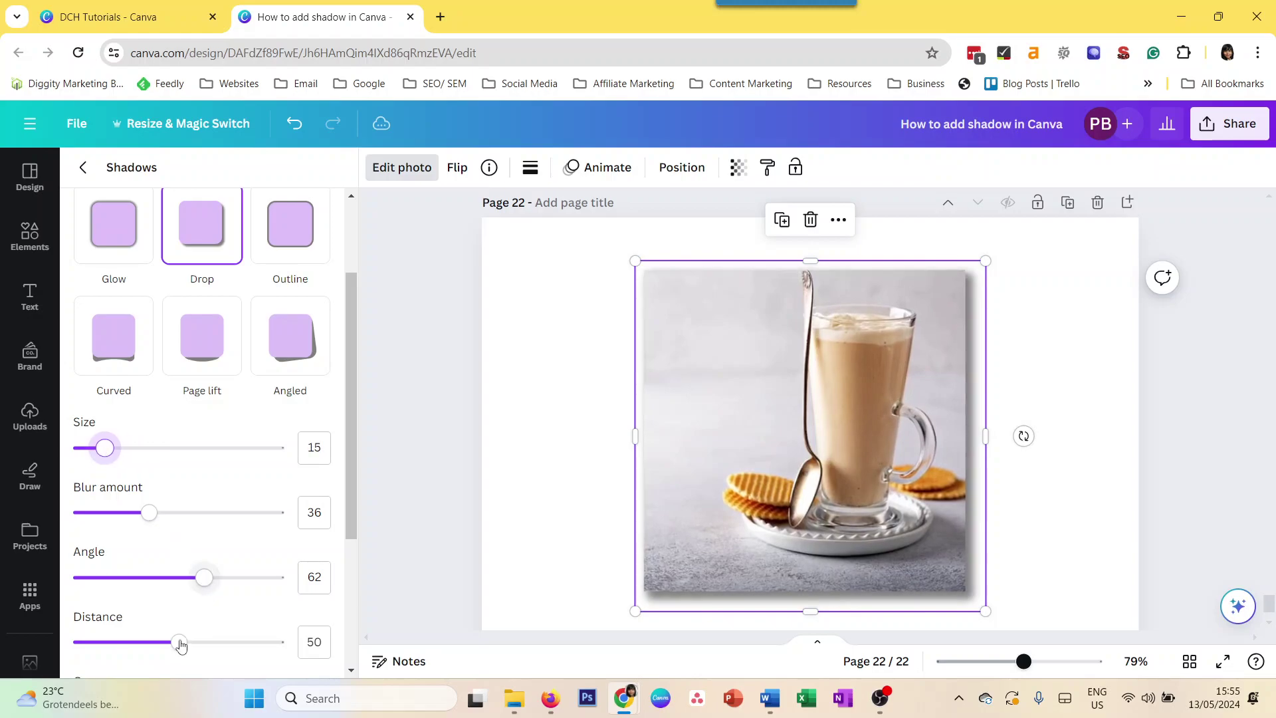
pyautogui.moveTo(181, 645)
pyautogui.mouseDown()
pyautogui.moveTo(271, 644)
pyautogui.moveTo(184, 642)
pyautogui.mouseUp()
pyautogui.scroll(-3, 186, 598)
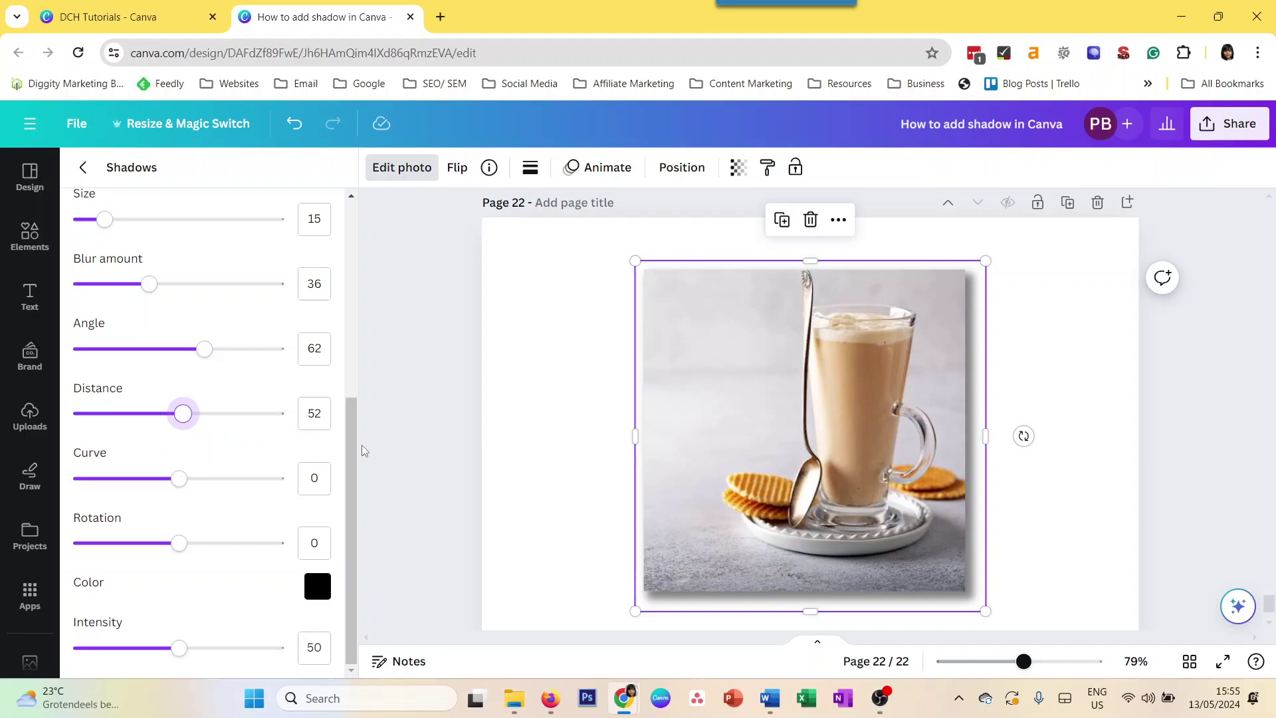
pyautogui.moveTo(352, 452); pyautogui.dragTo(388, 261)
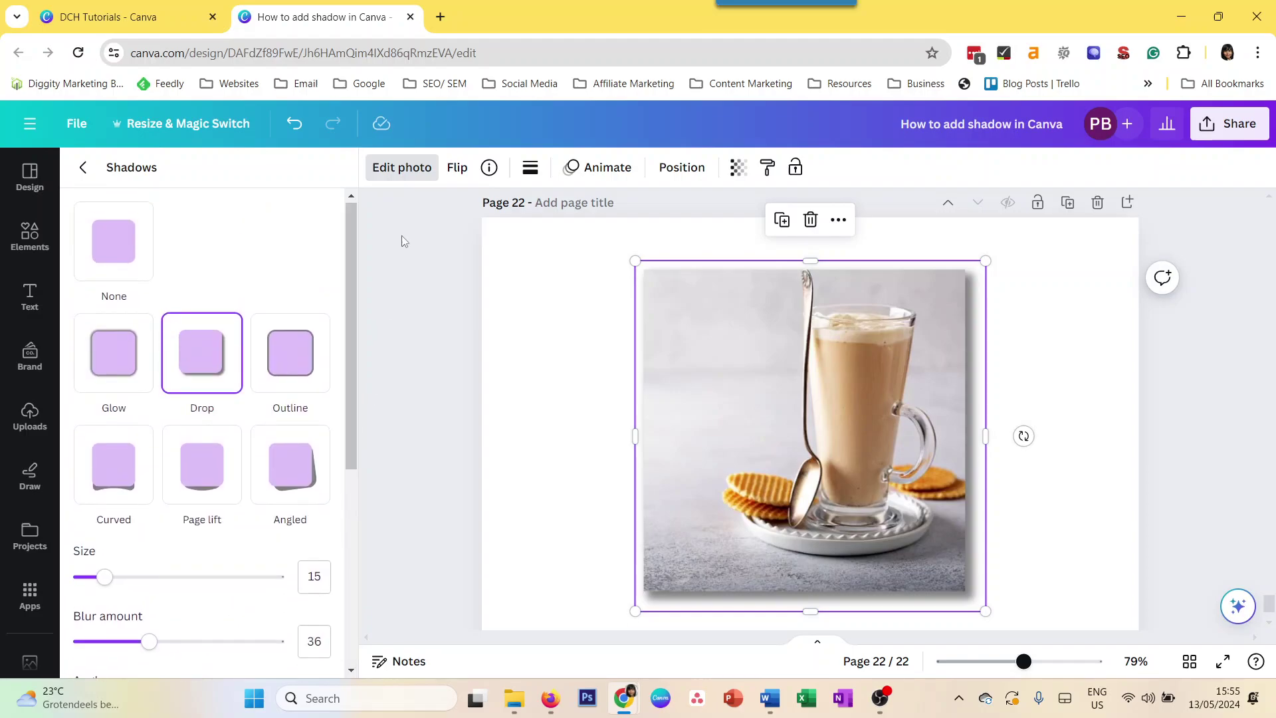
# Step: Preview Outline, Glow, Curved and Page lift shadows, then reapply a default Drop shadow
pyautogui.click(296, 361)
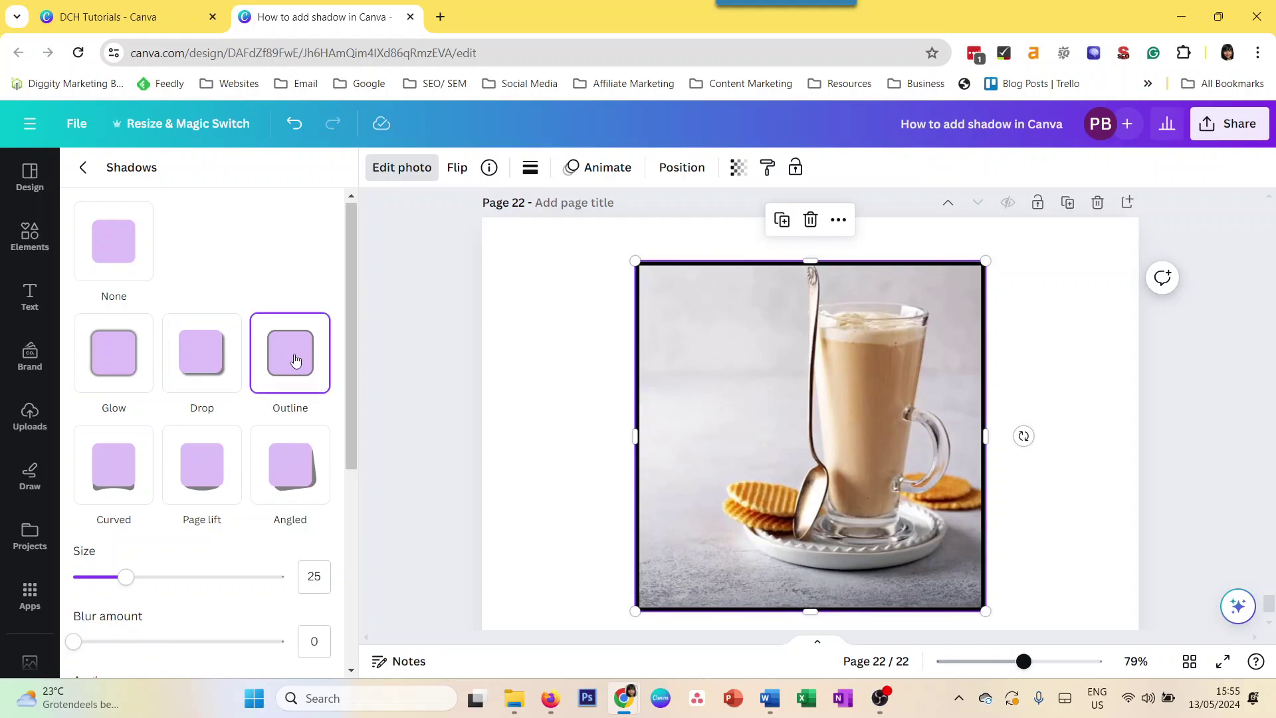
pyautogui.click(79, 368)
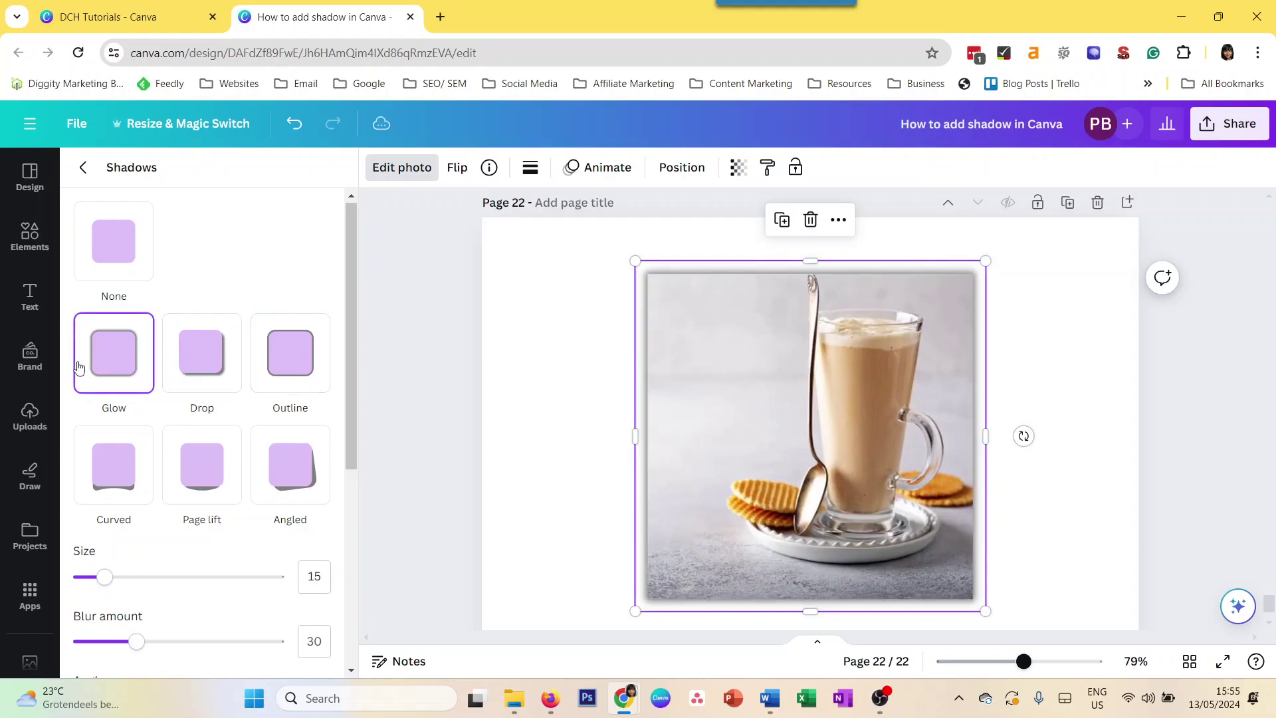
pyautogui.click(131, 499)
pyautogui.click(213, 489)
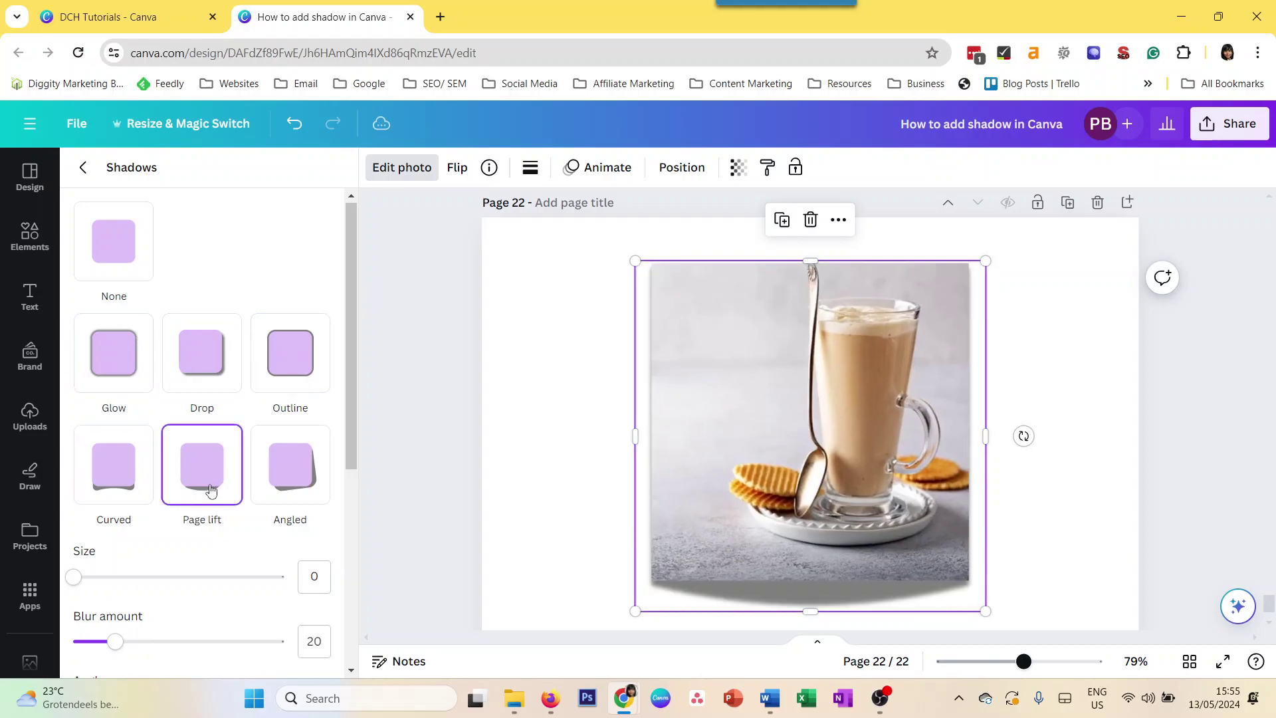
pyautogui.scroll(-3, 259, 578)
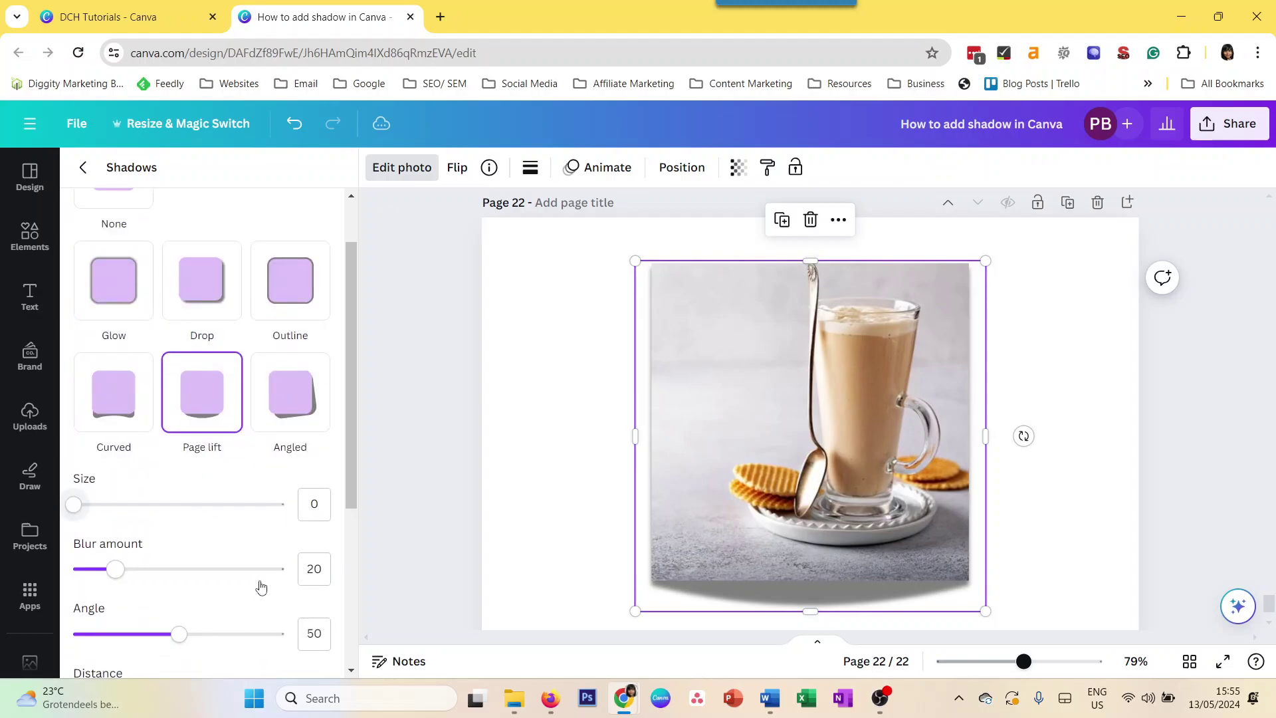
pyautogui.scroll(-2, 274, 543)
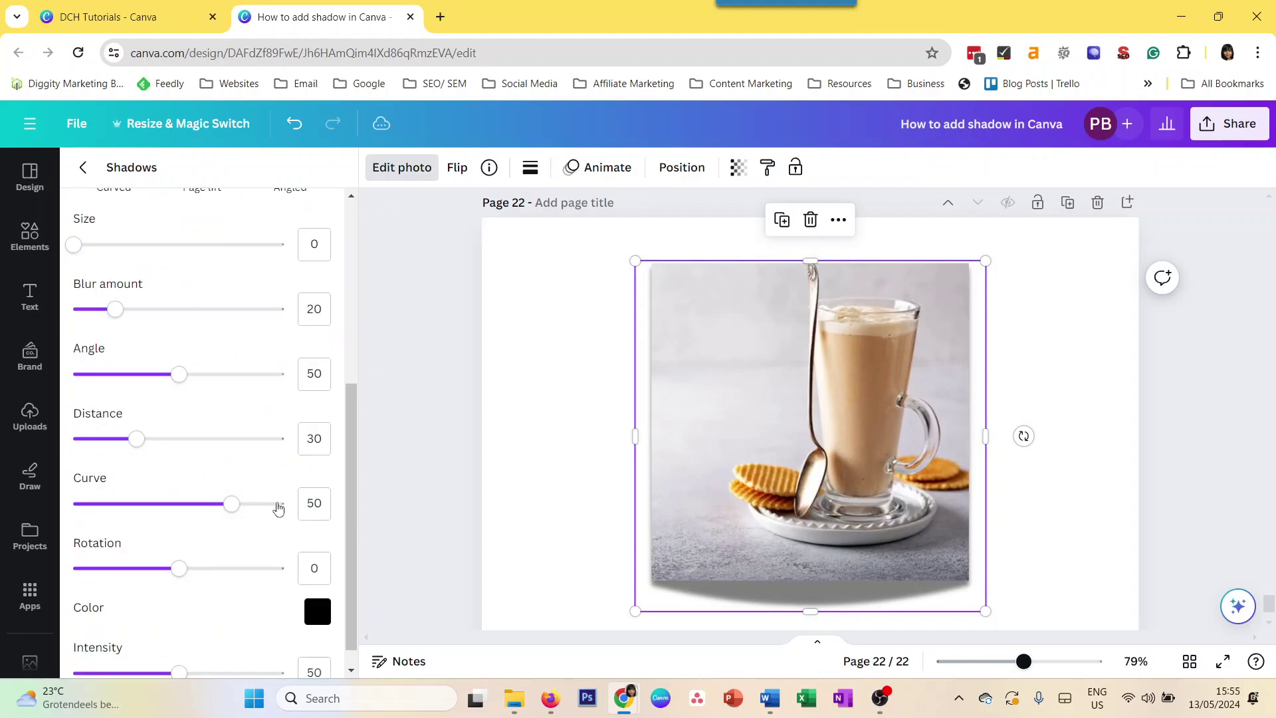
pyautogui.scroll(5, 277, 504)
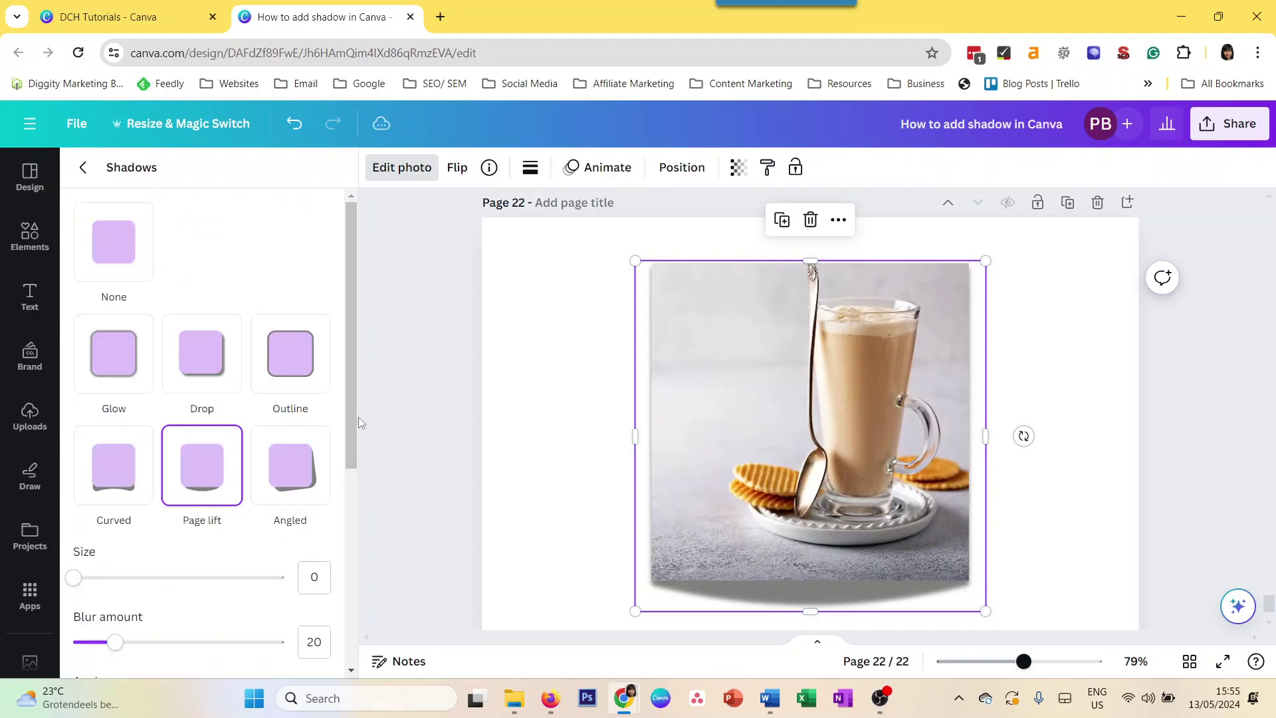
pyautogui.click(224, 377)
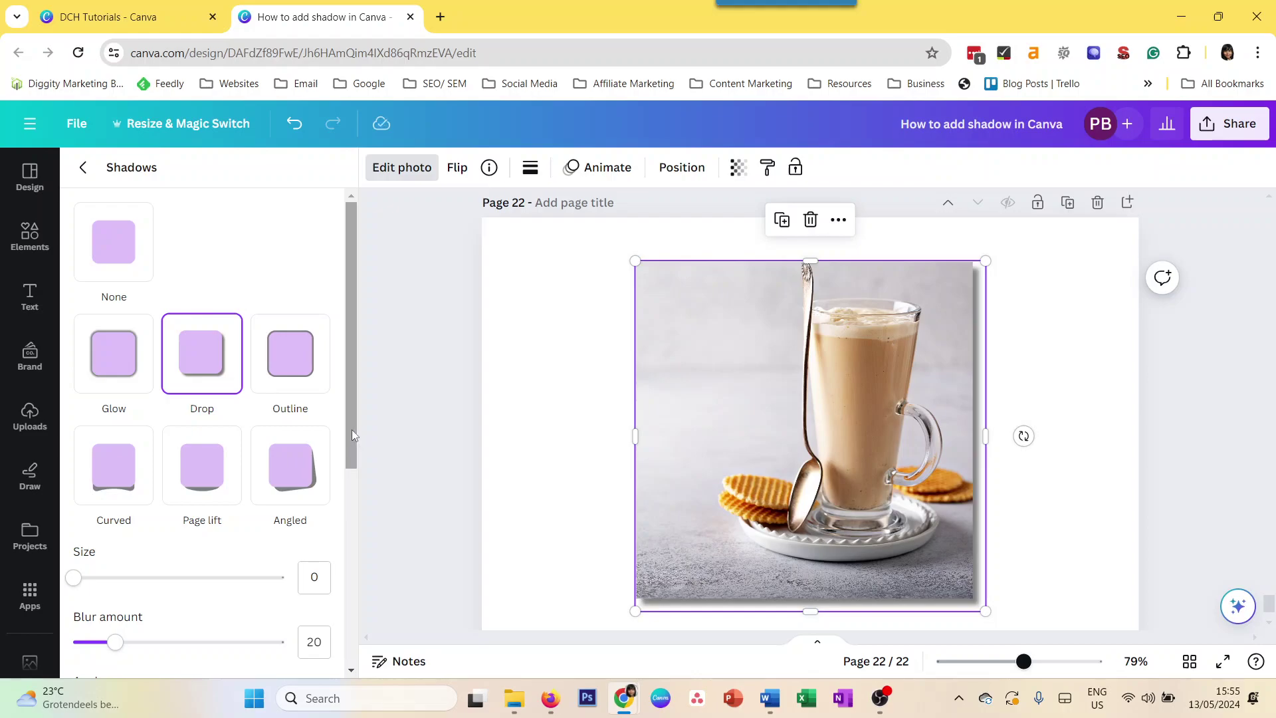
# Step: Deselect the photo and show all Graphics, then the full Recently used collection
pyautogui.click(548, 432)
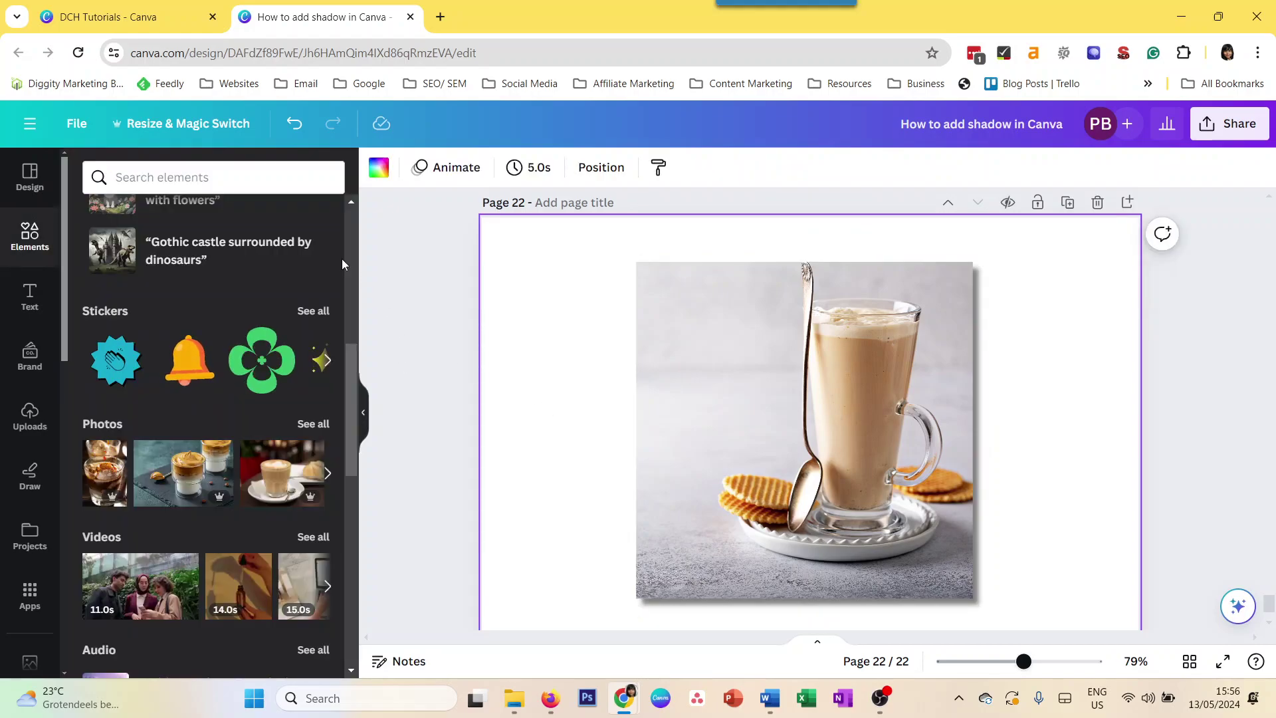
pyautogui.scroll(5, 218, 414)
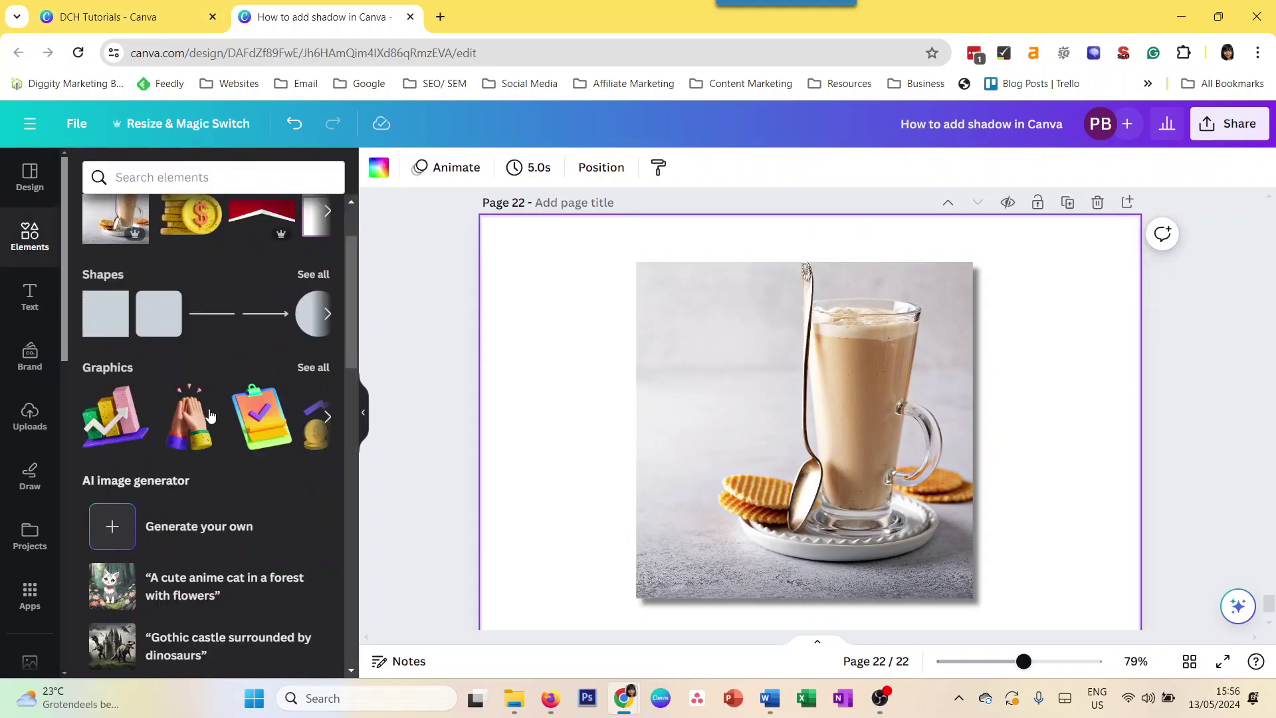
pyautogui.scroll(-4, 307, 324)
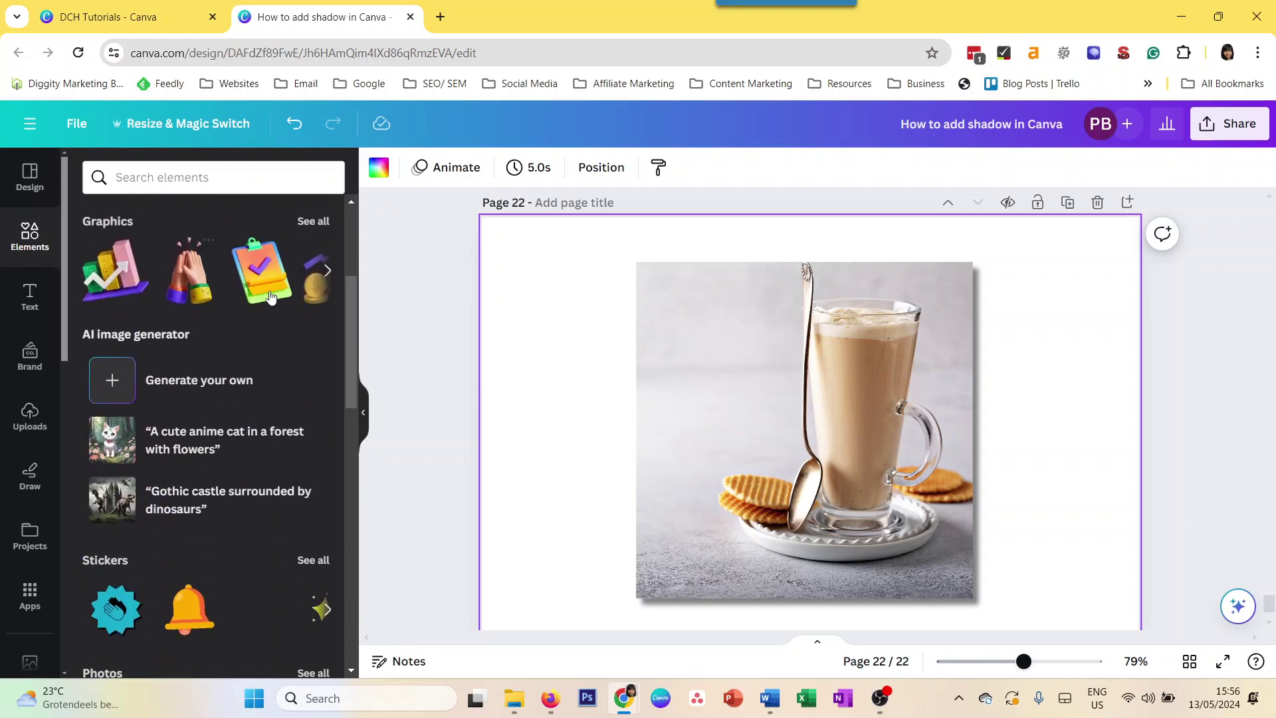
pyautogui.scroll(2, 305, 372)
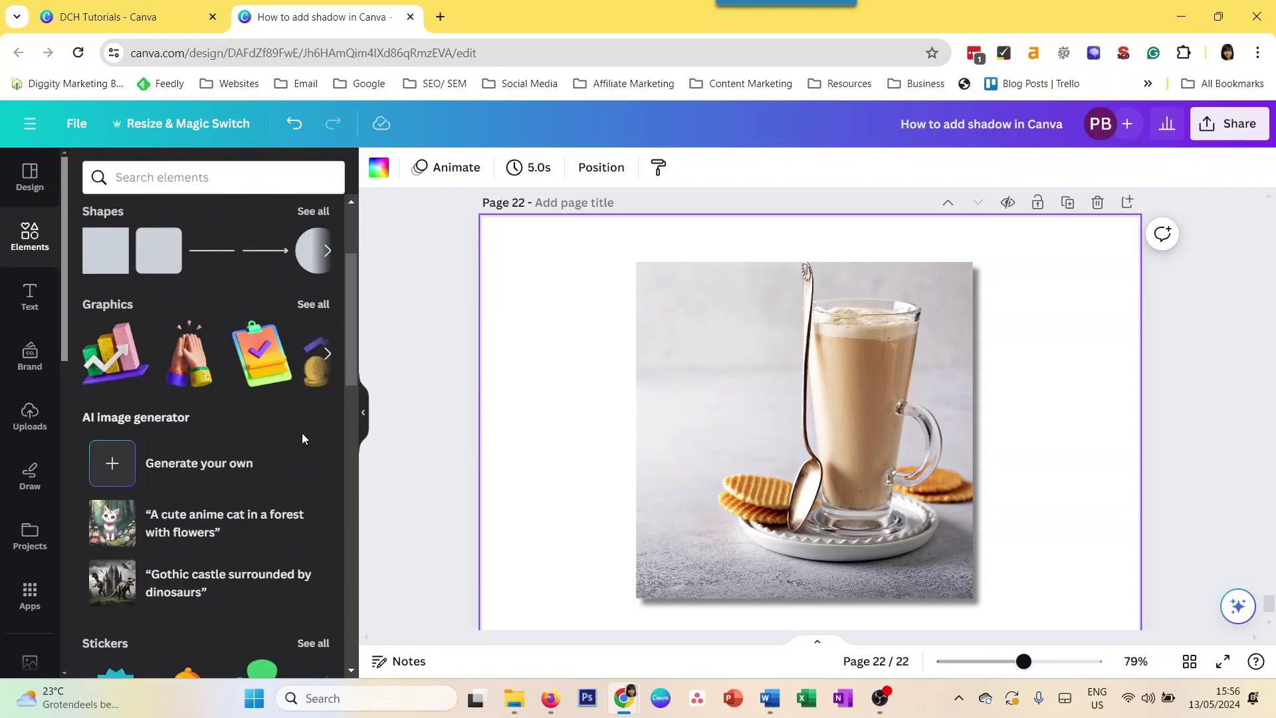
pyautogui.click(309, 306)
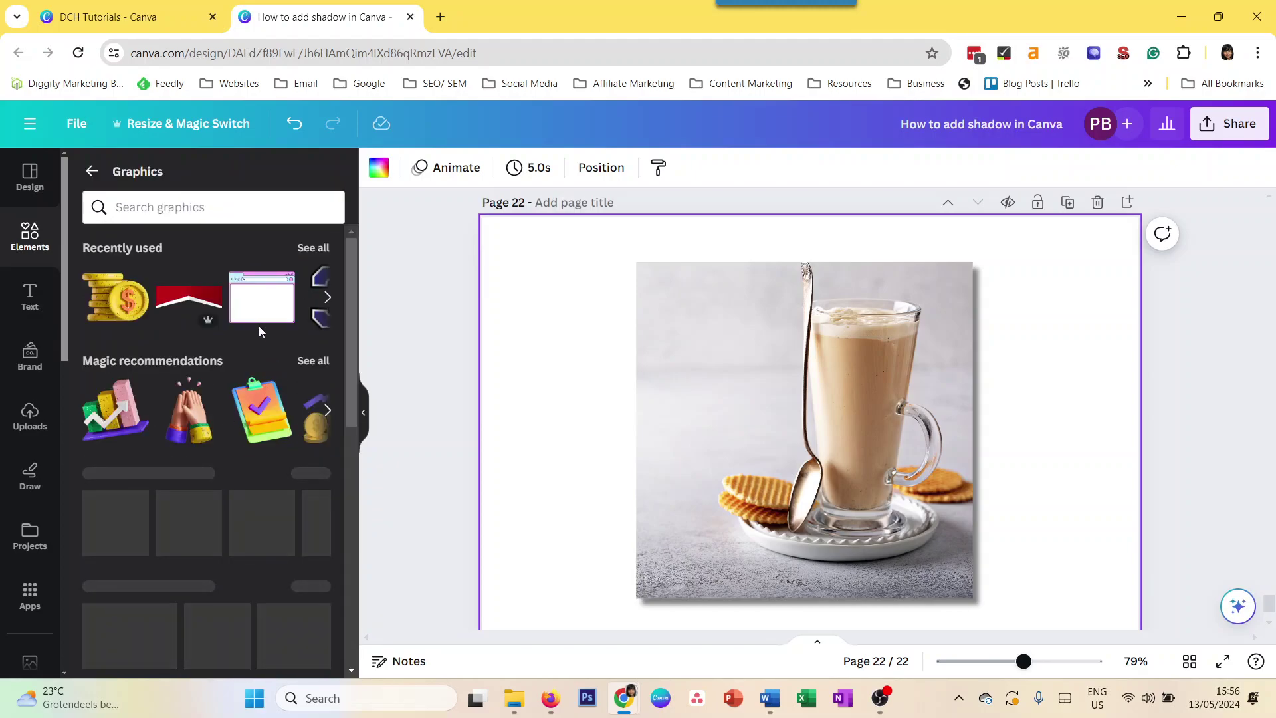
pyautogui.click(313, 247)
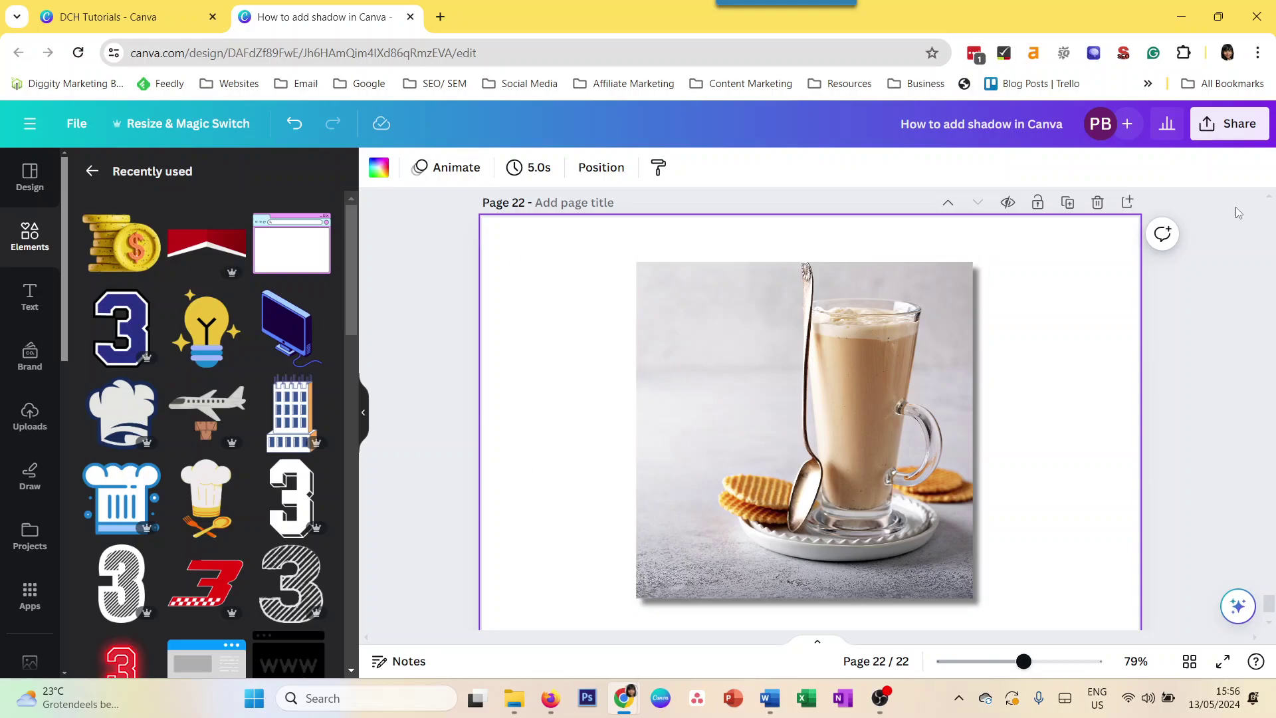
# Step: Discard a red ribbon, then add the gold coins, shrunk, at the photo's upper right
pyautogui.click(207, 243)
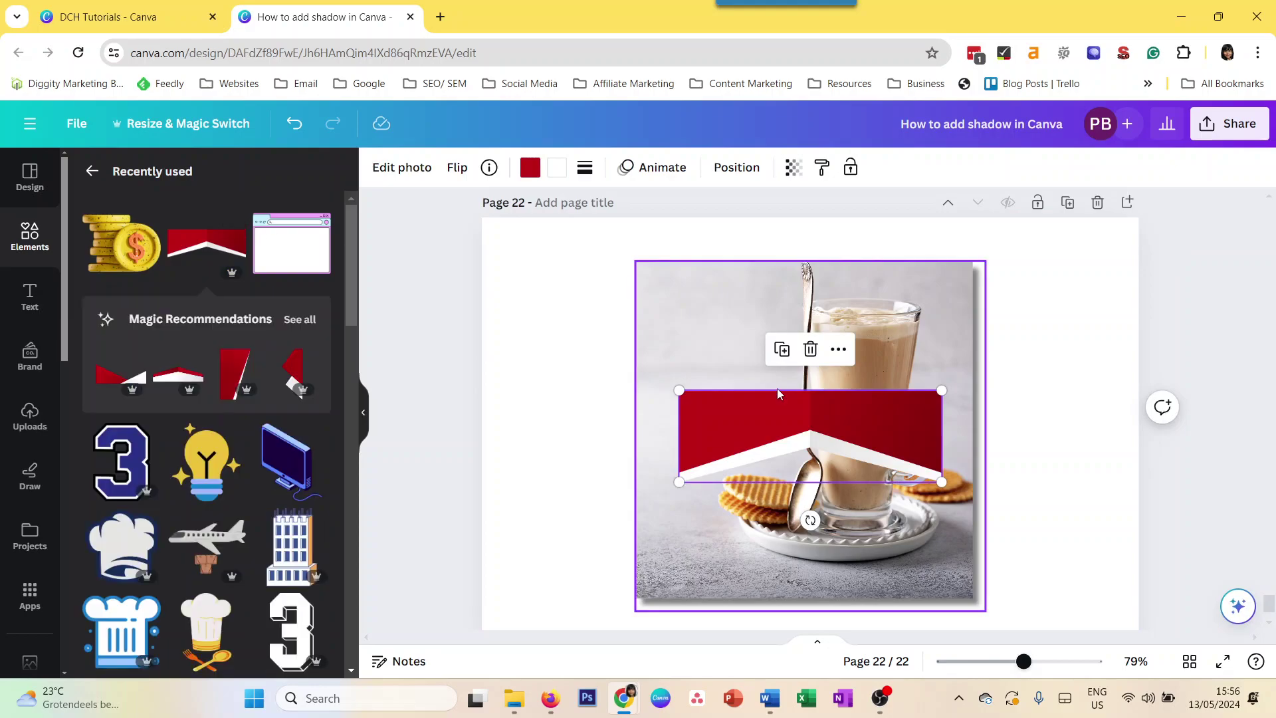
pyautogui.press('Delete')
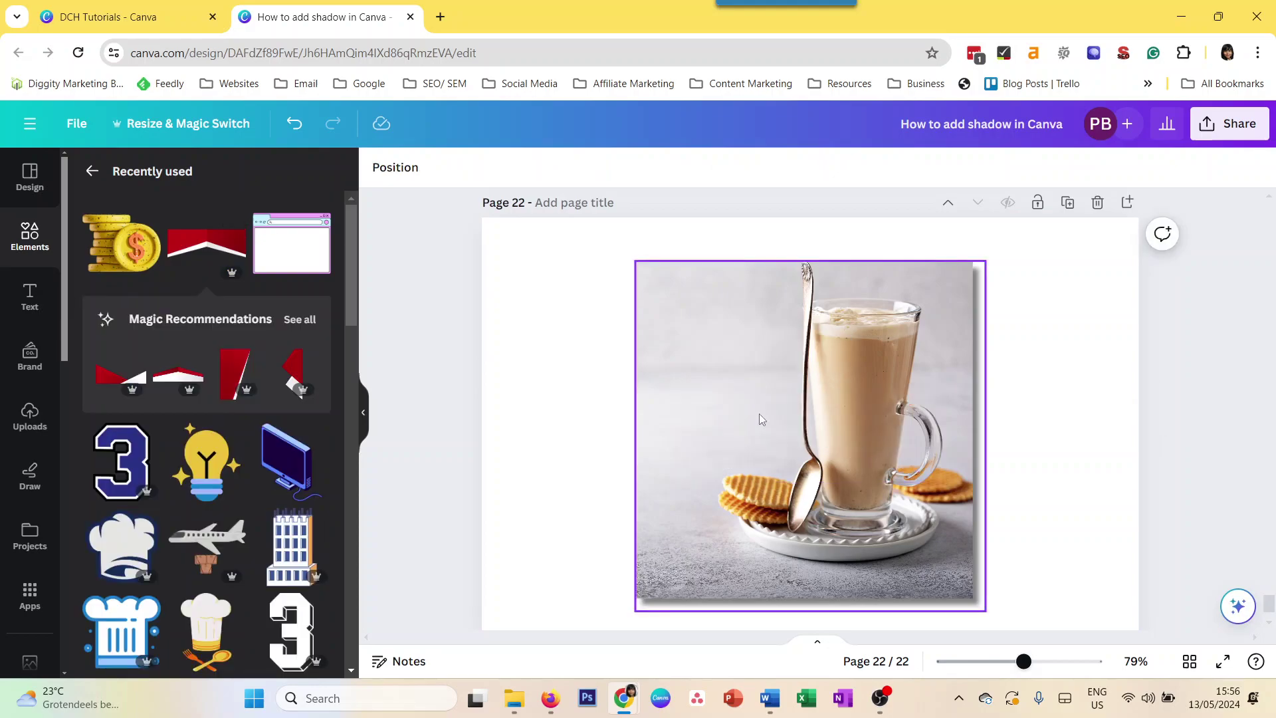
pyautogui.click(113, 245)
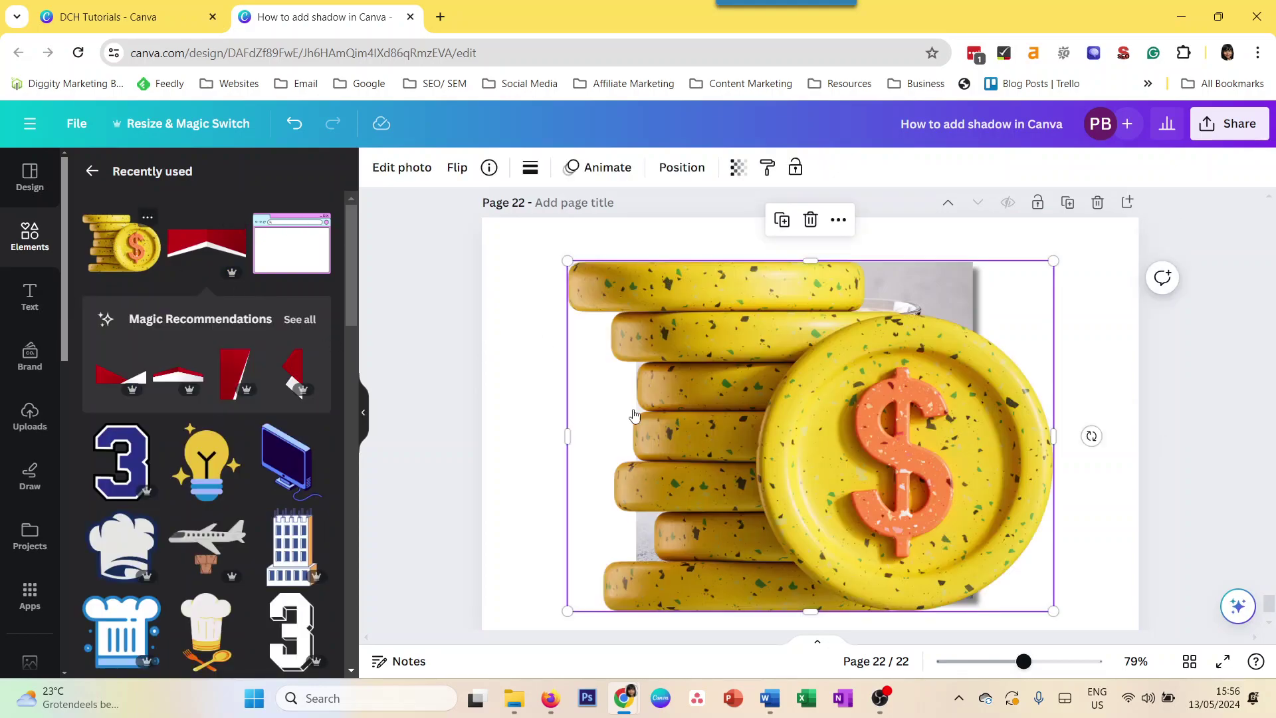
pyautogui.moveTo(677, 544); pyautogui.dragTo(640, 527)
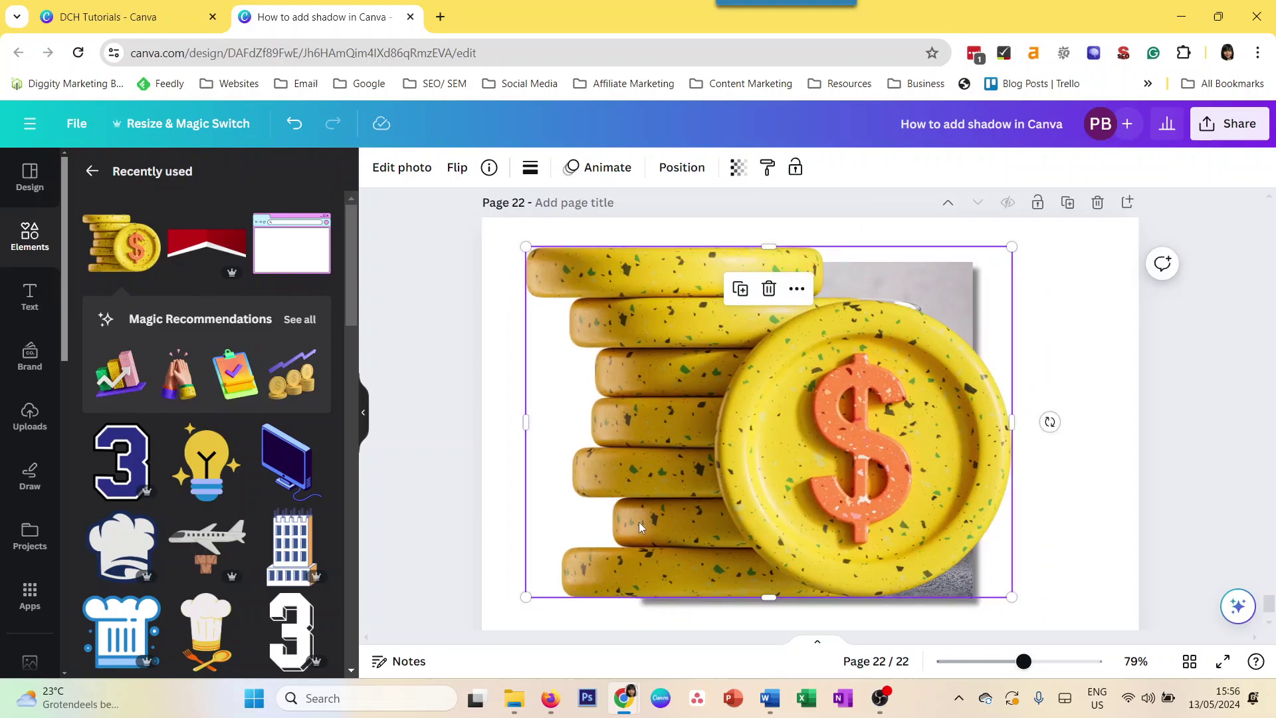
pyautogui.moveTo(525, 597); pyautogui.dragTo(676, 489)
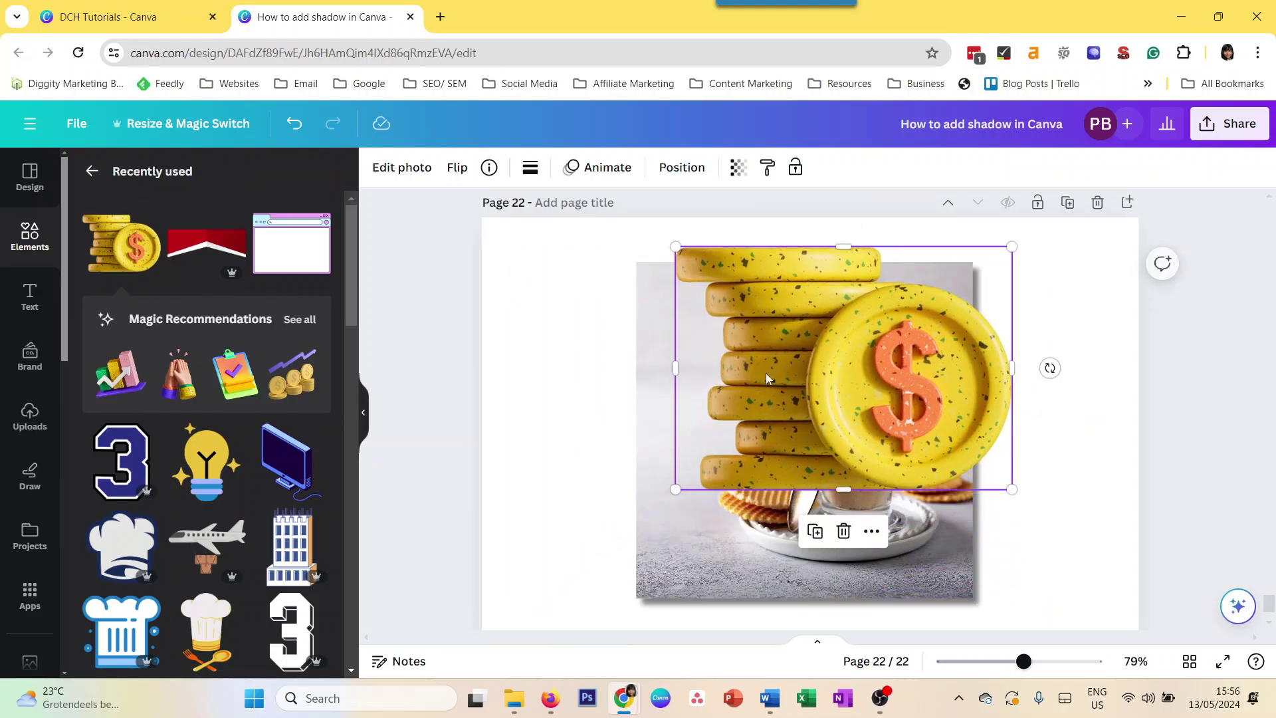
pyautogui.moveTo(767, 378); pyautogui.dragTo(849, 393)
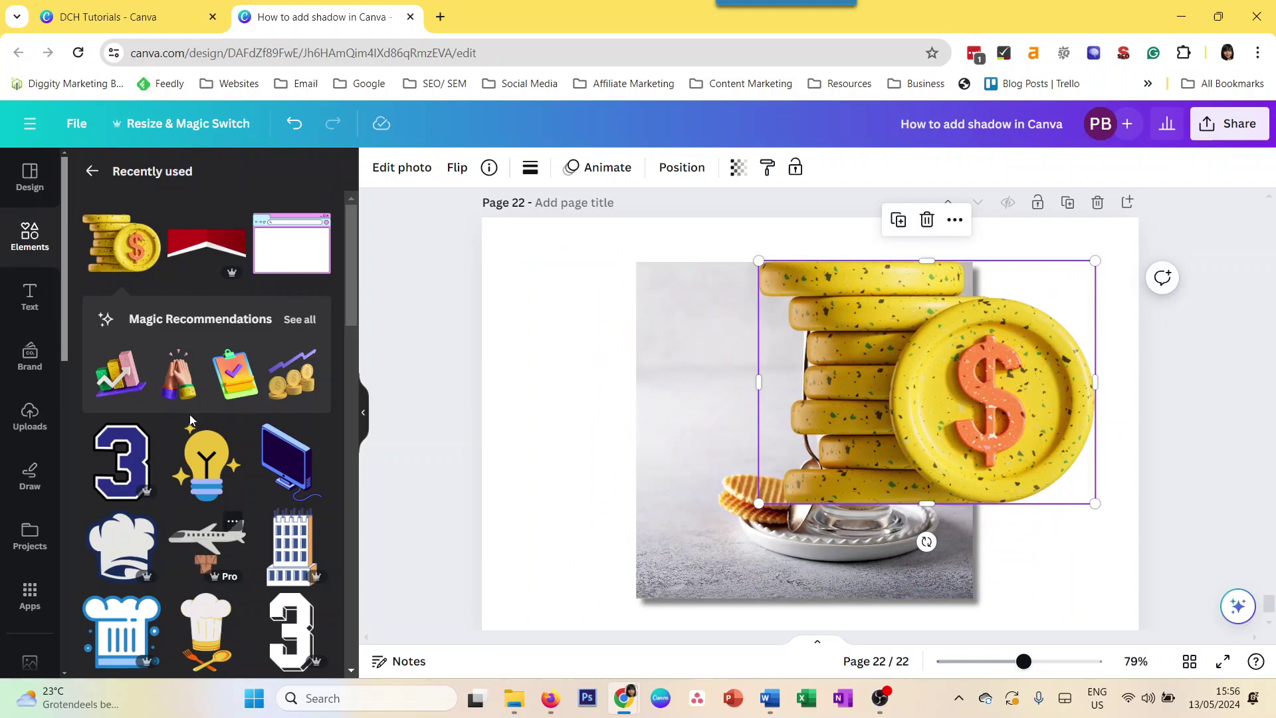
# Step: Add the chef hat graphic and place it at the page's upper left
pyautogui.click(123, 545)
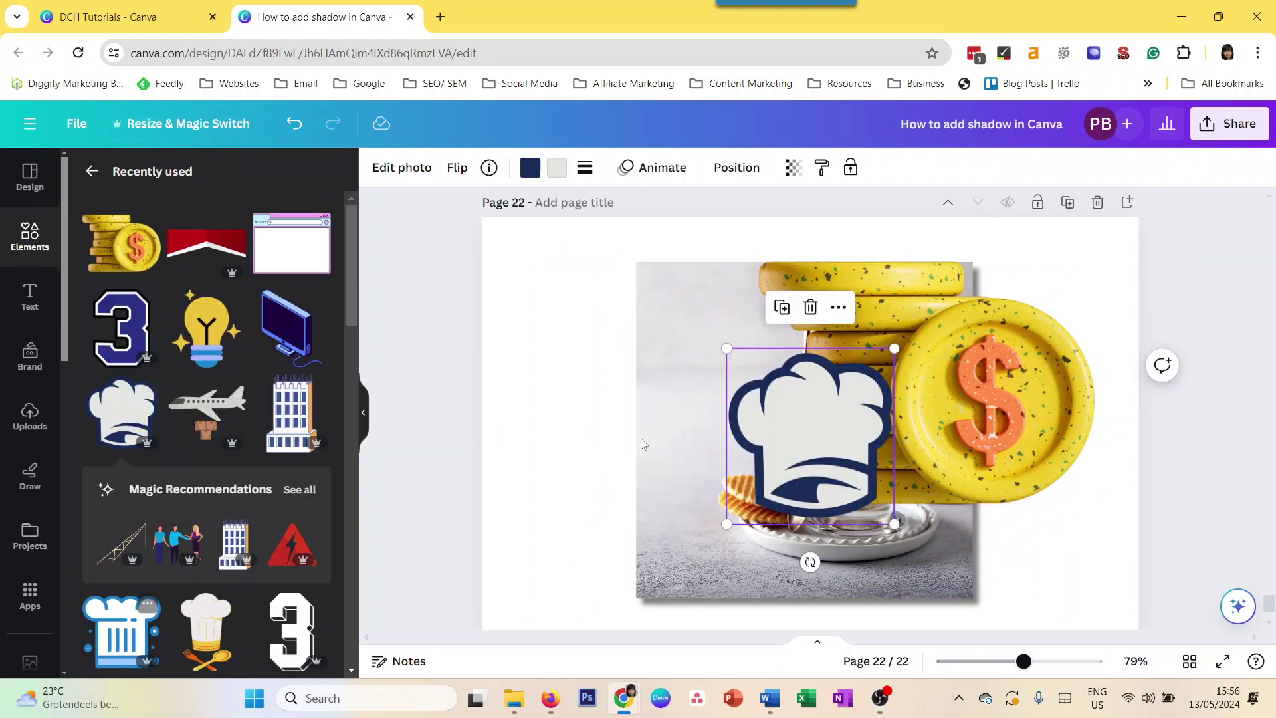
pyautogui.moveTo(788, 442); pyautogui.dragTo(587, 389)
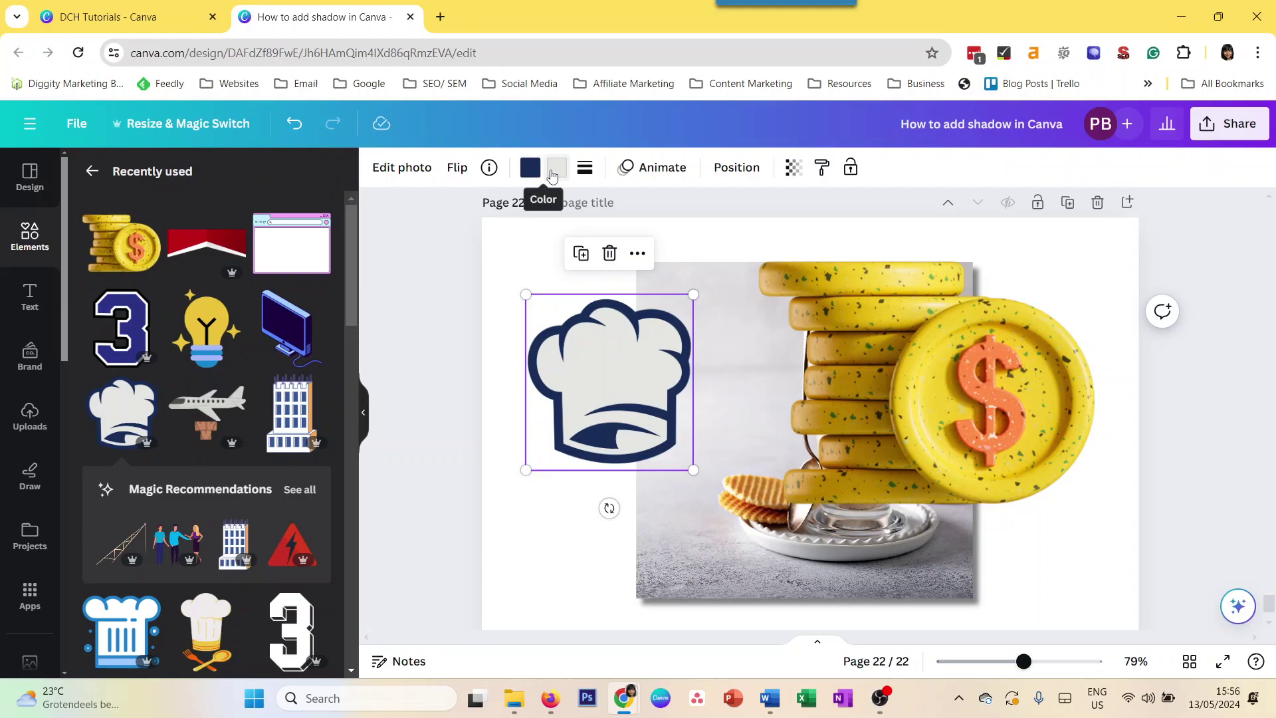
pyautogui.click(868, 393)
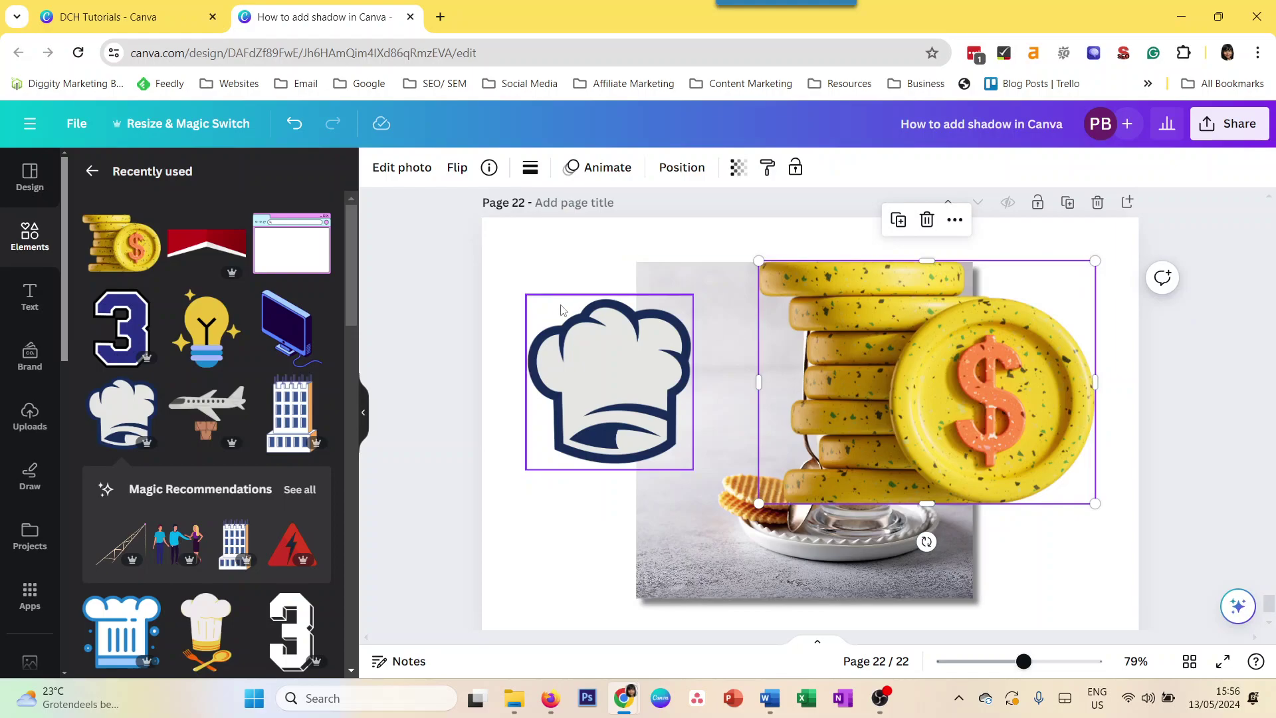
pyautogui.click(553, 373)
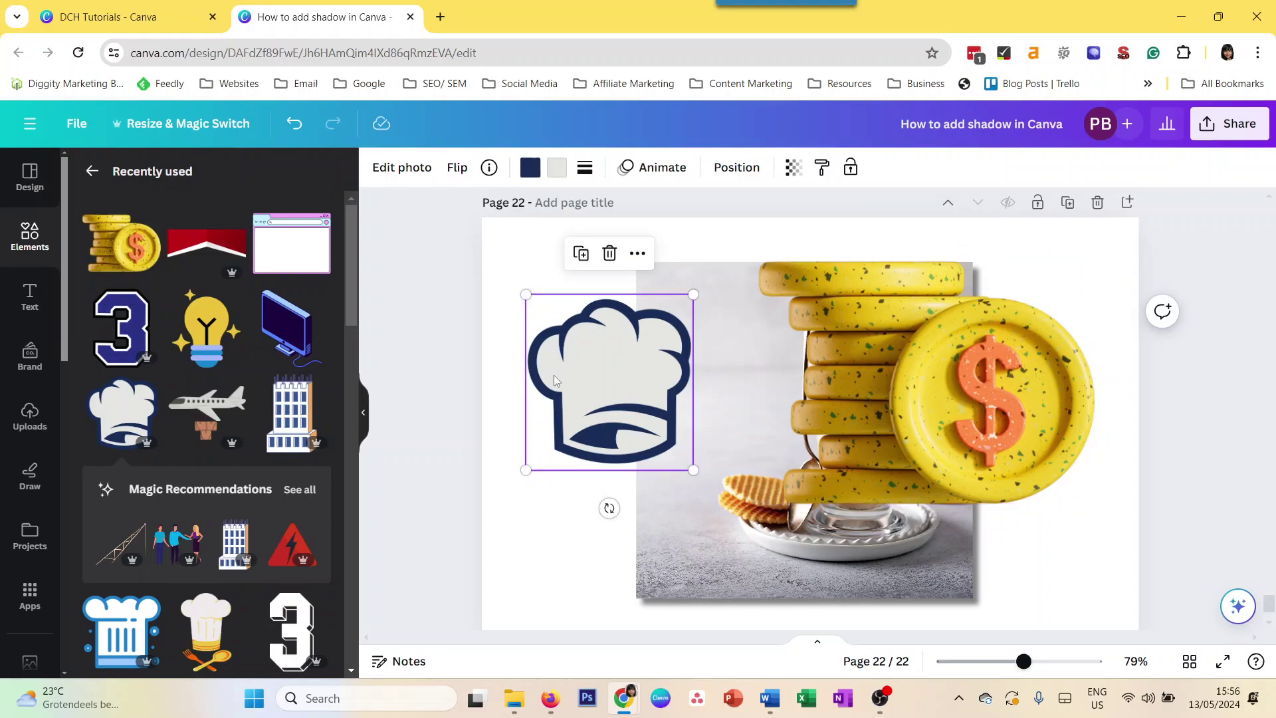
# Step: Apply a Drop shadow from the Effects Shadows options to the navy chef hat graphic
pyautogui.click(515, 247)
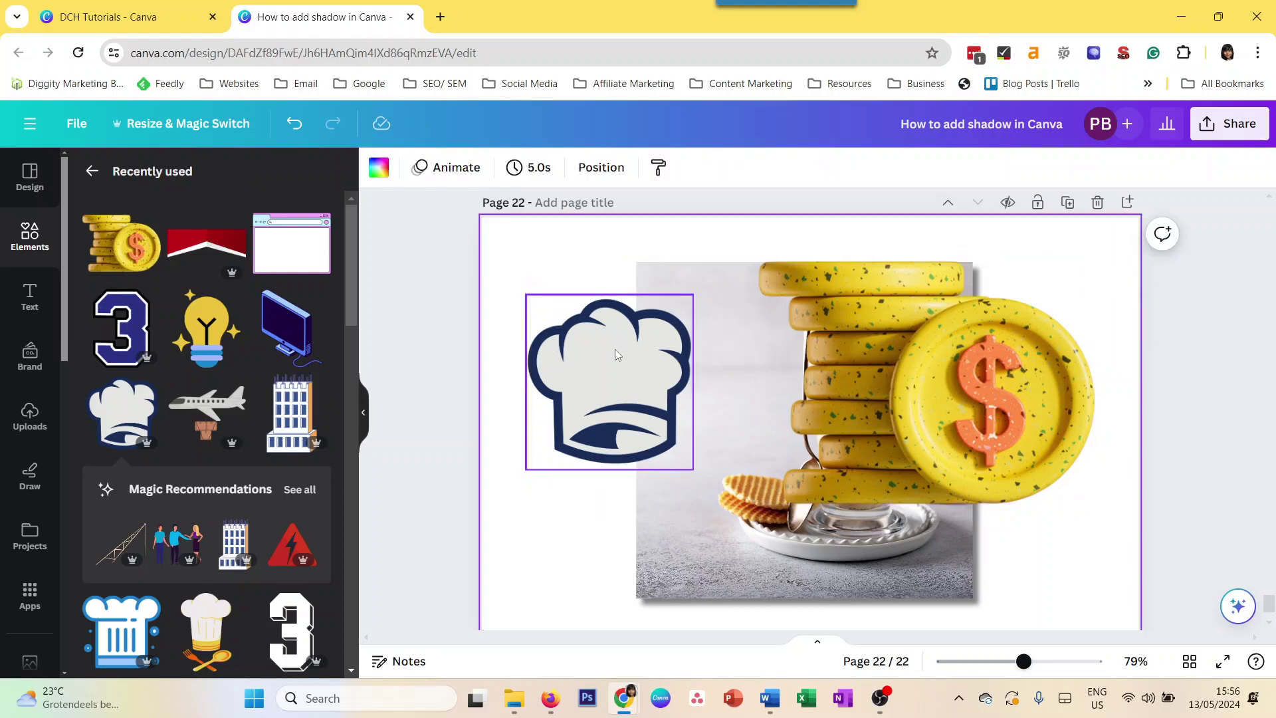
pyautogui.click(610, 356)
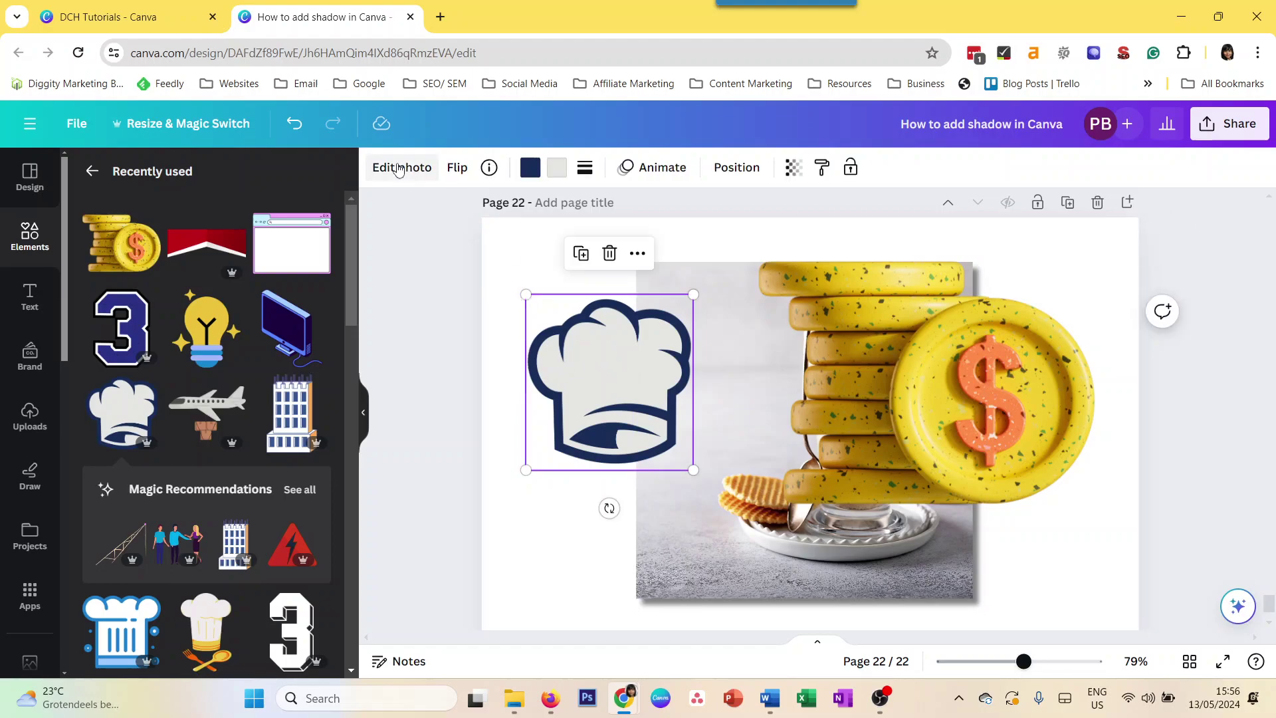
pyautogui.click(400, 169)
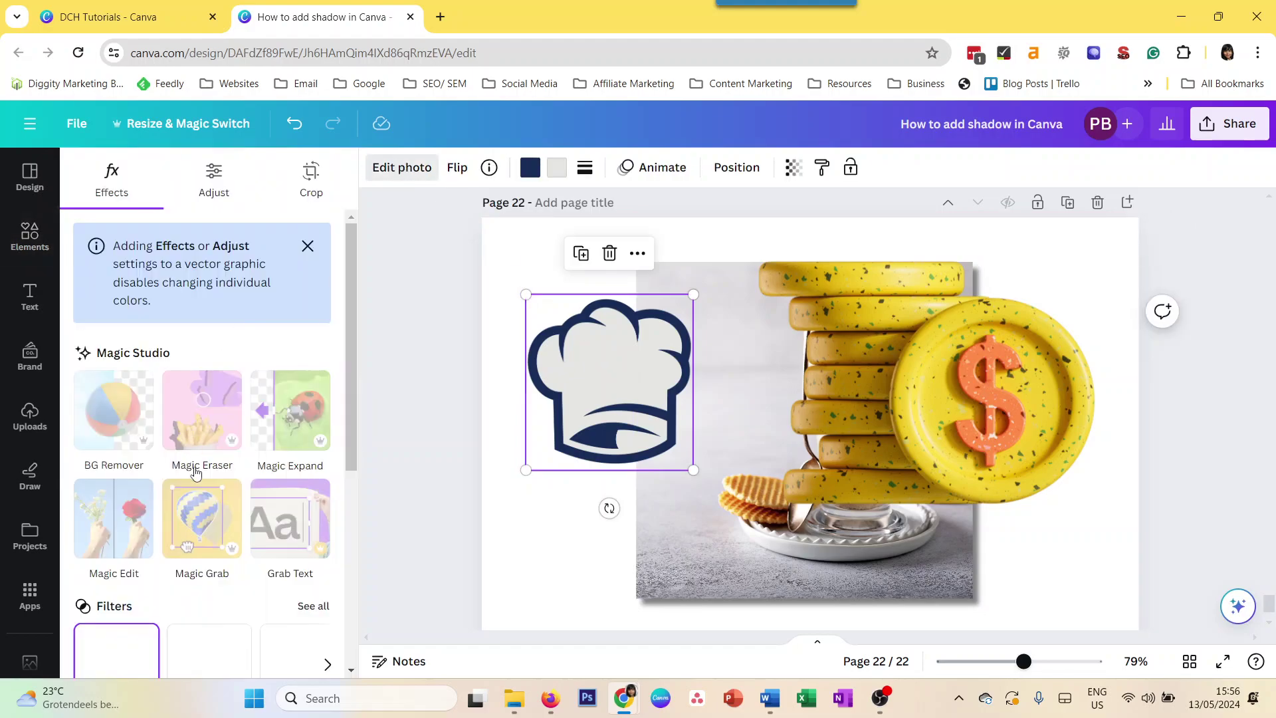
pyautogui.moveTo(350, 311); pyautogui.dragTo(360, 484)
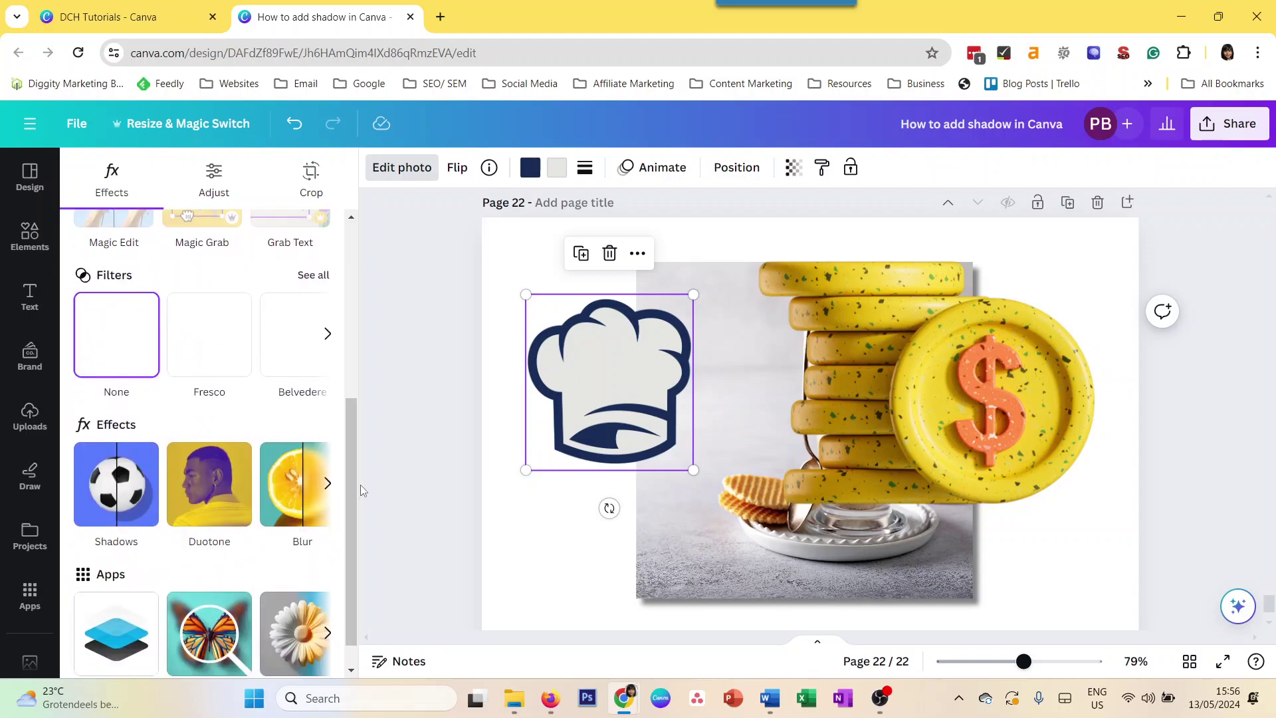
pyautogui.click(116, 501)
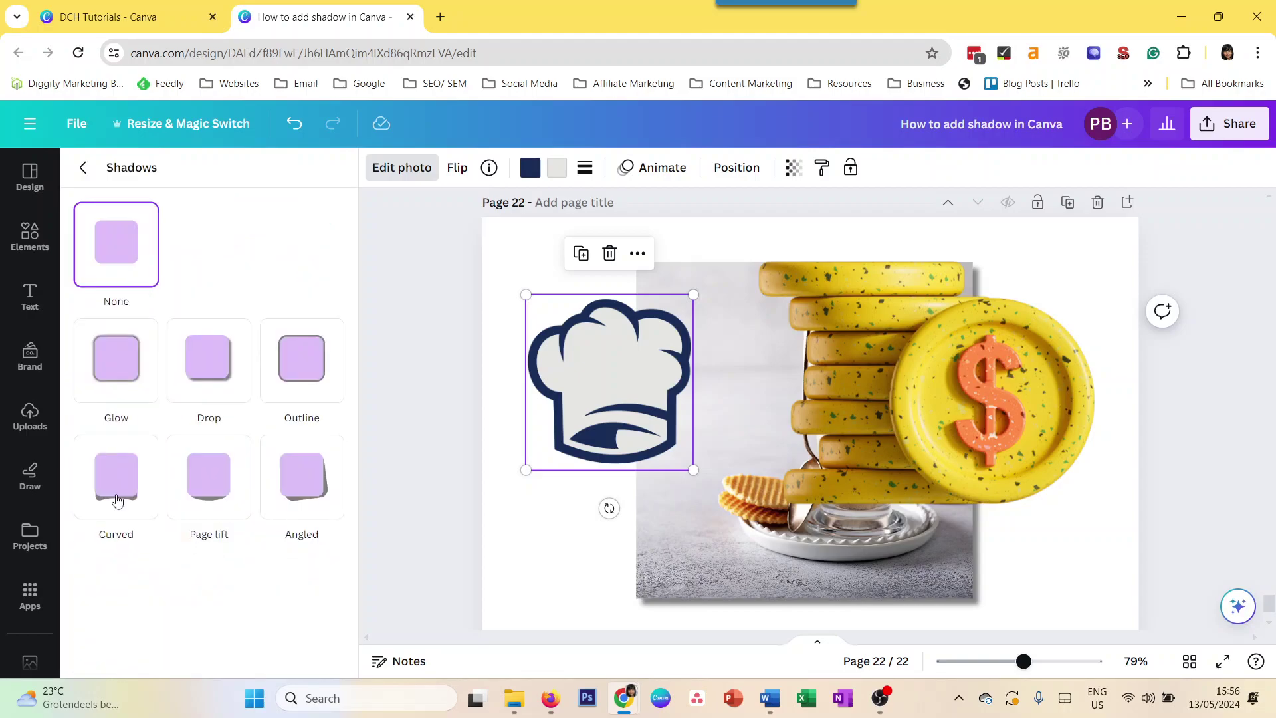
pyautogui.click(216, 373)
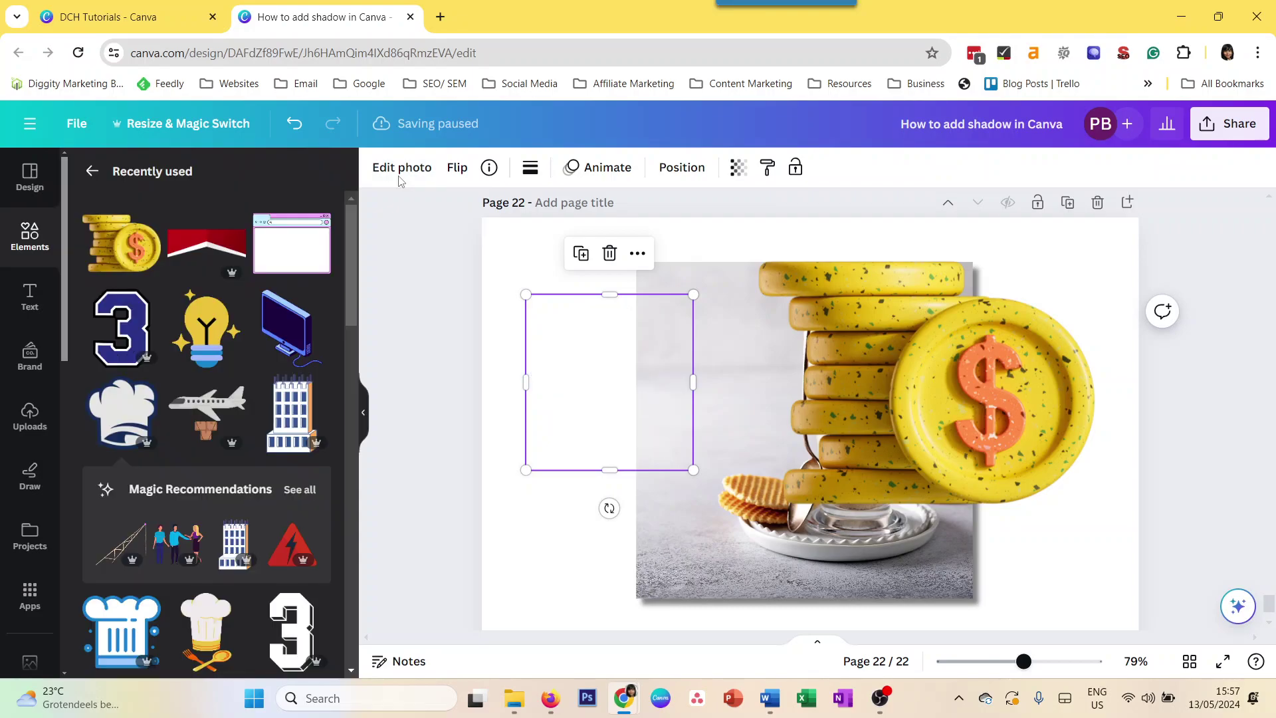
# Step: Apply a Drop shadow to the gold coin stack graphic
pyautogui.click(599, 557)
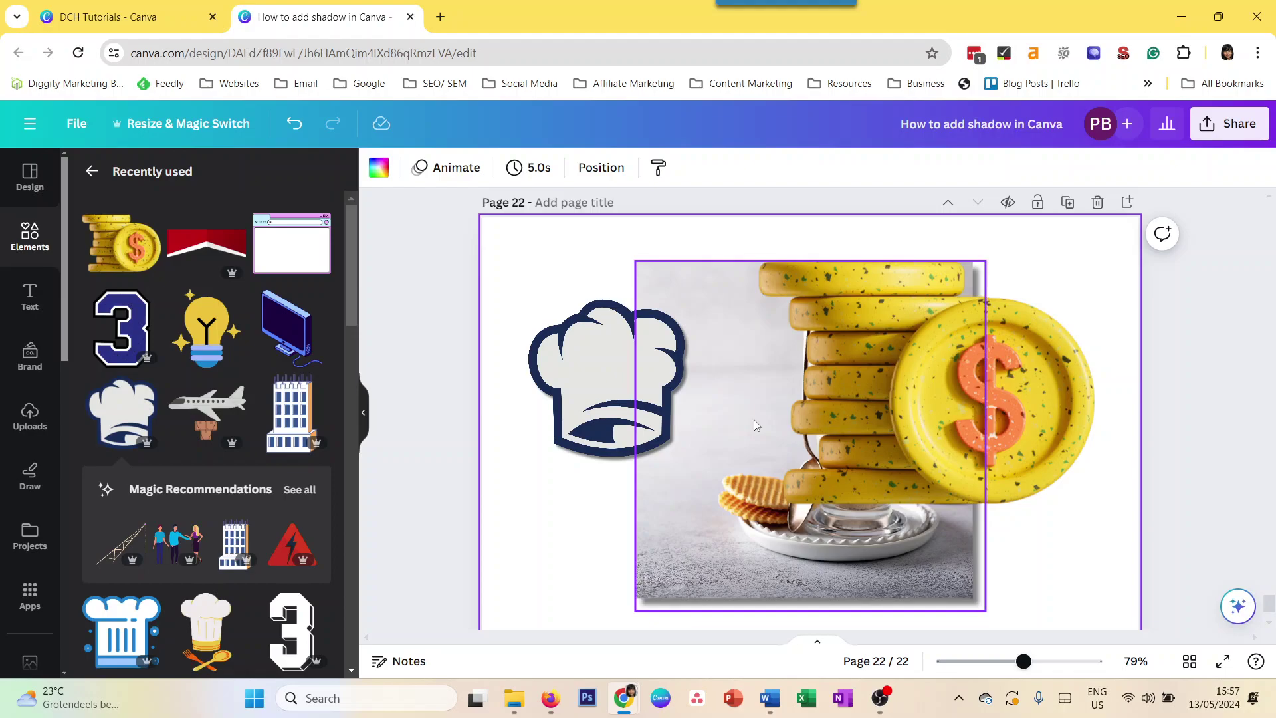
pyautogui.click(838, 426)
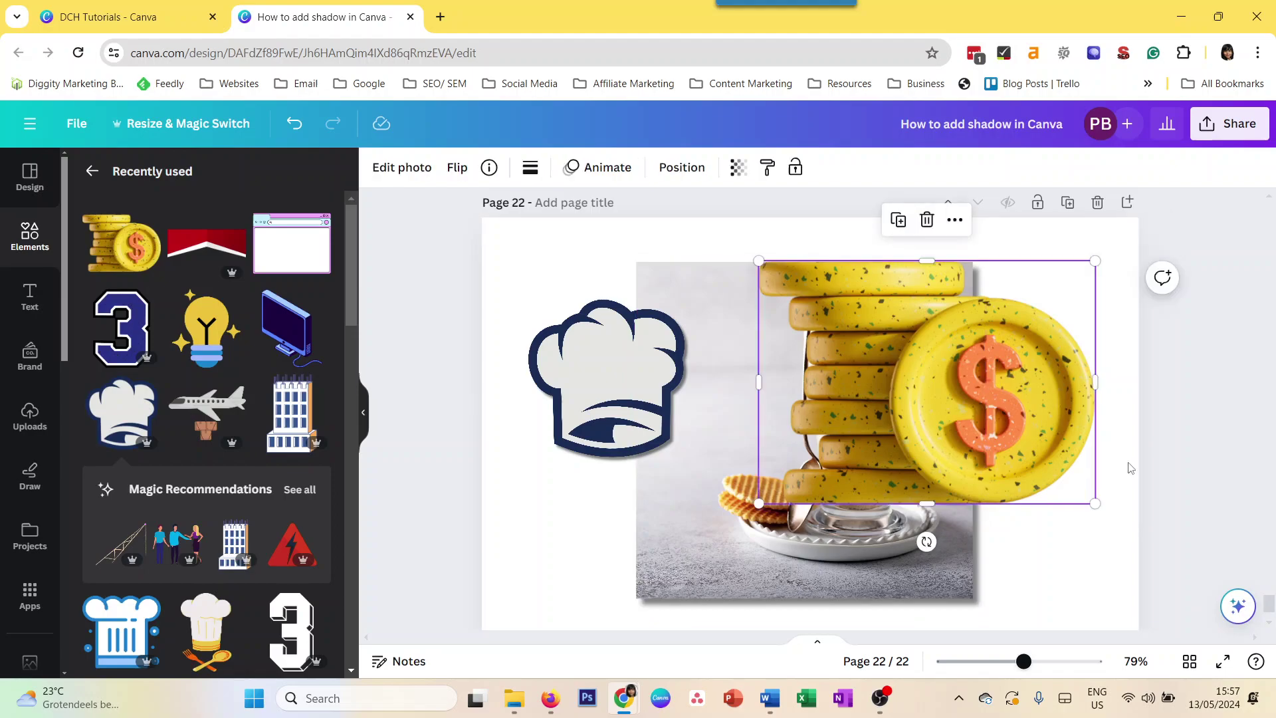
pyautogui.click(386, 179)
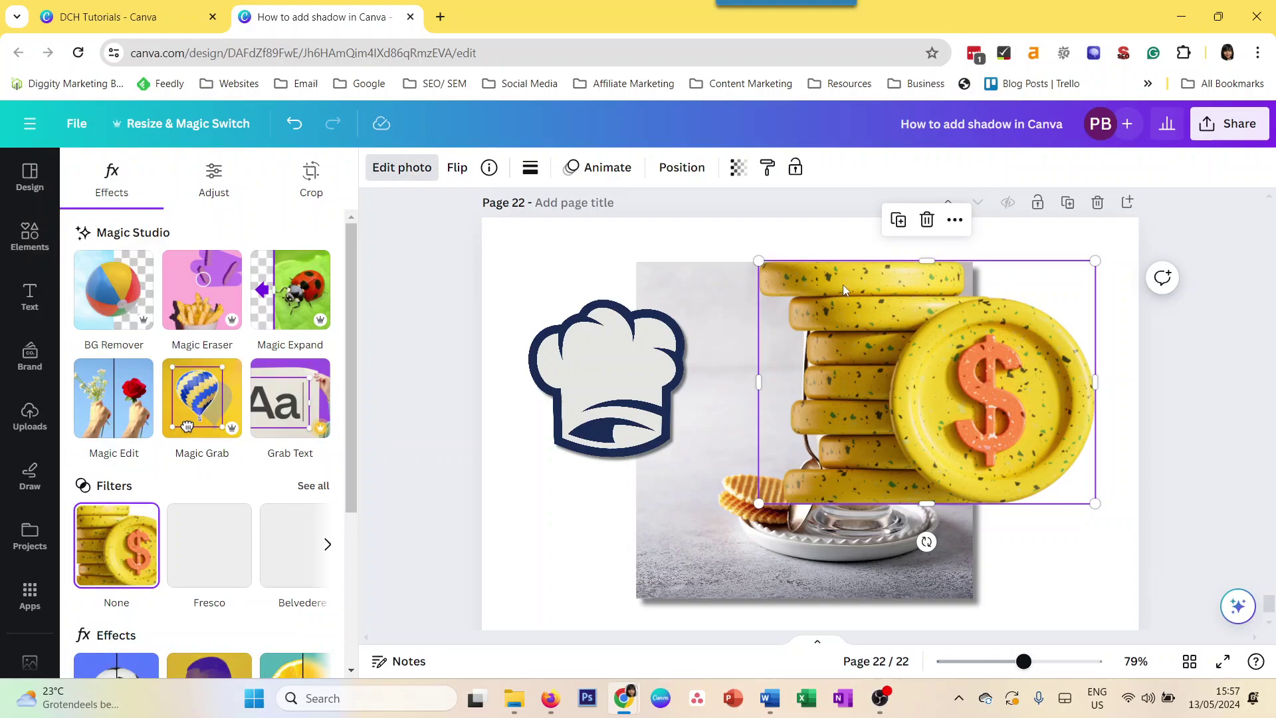
pyautogui.scroll(-3, 138, 612)
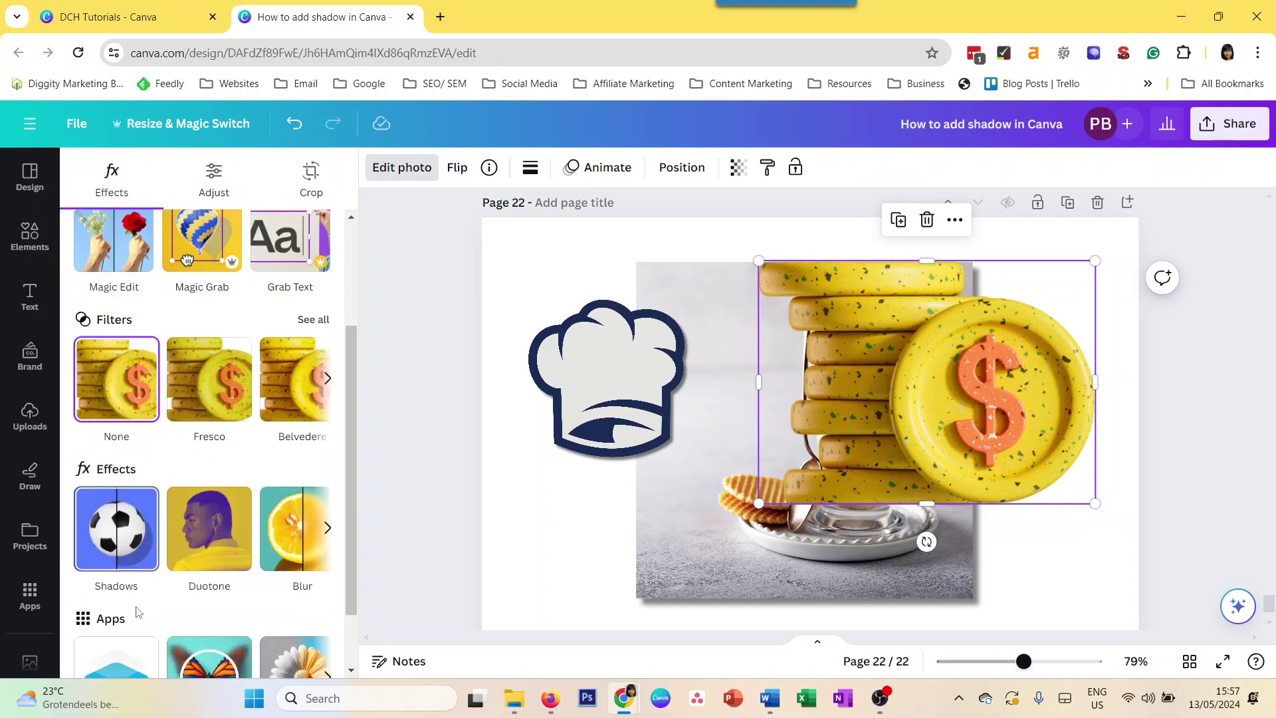
pyautogui.click(117, 532)
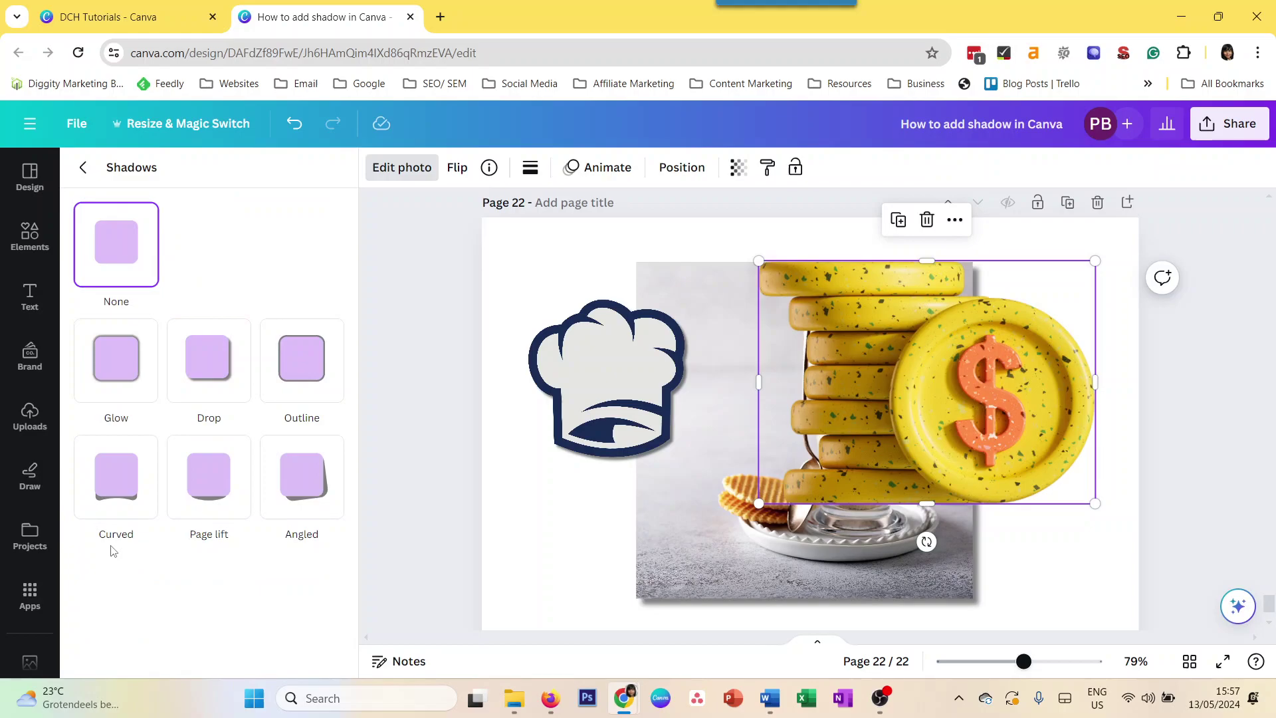
pyautogui.click(208, 358)
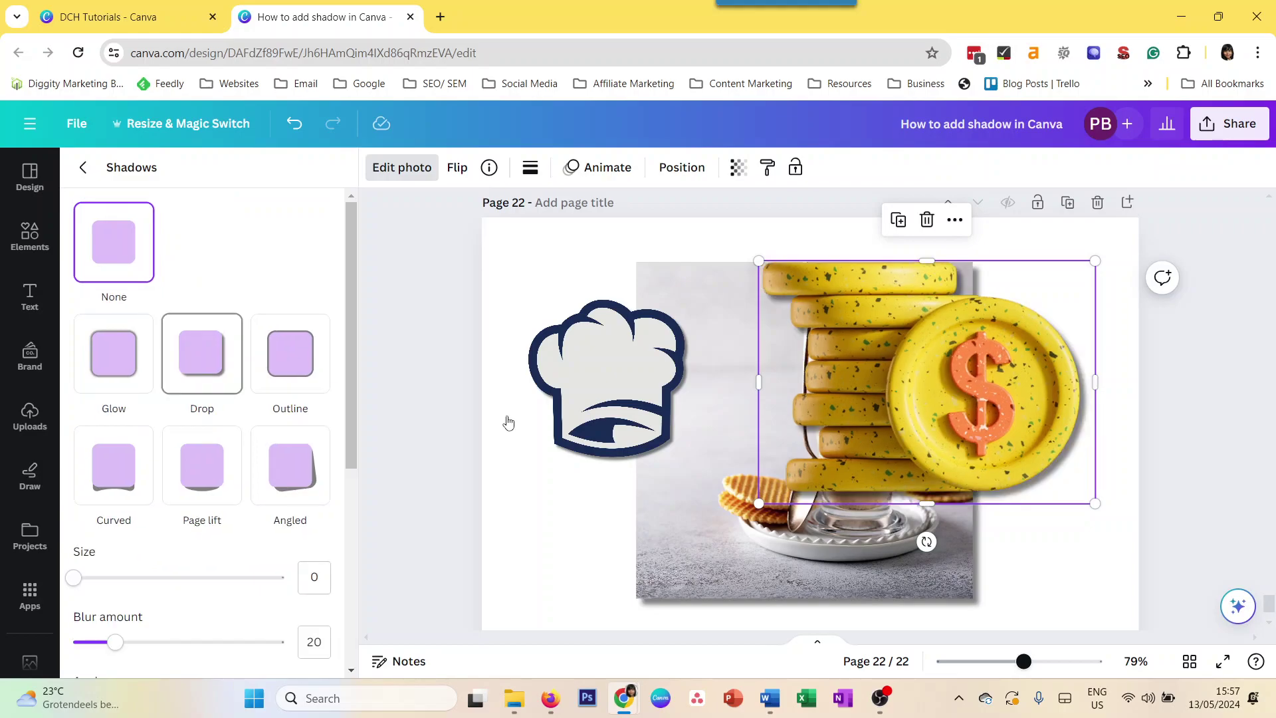
# Step: Shrink the coins and place them below the chef hat, shifting the coffee photo right
pyautogui.moveTo(878, 452); pyautogui.dragTo(552, 546)
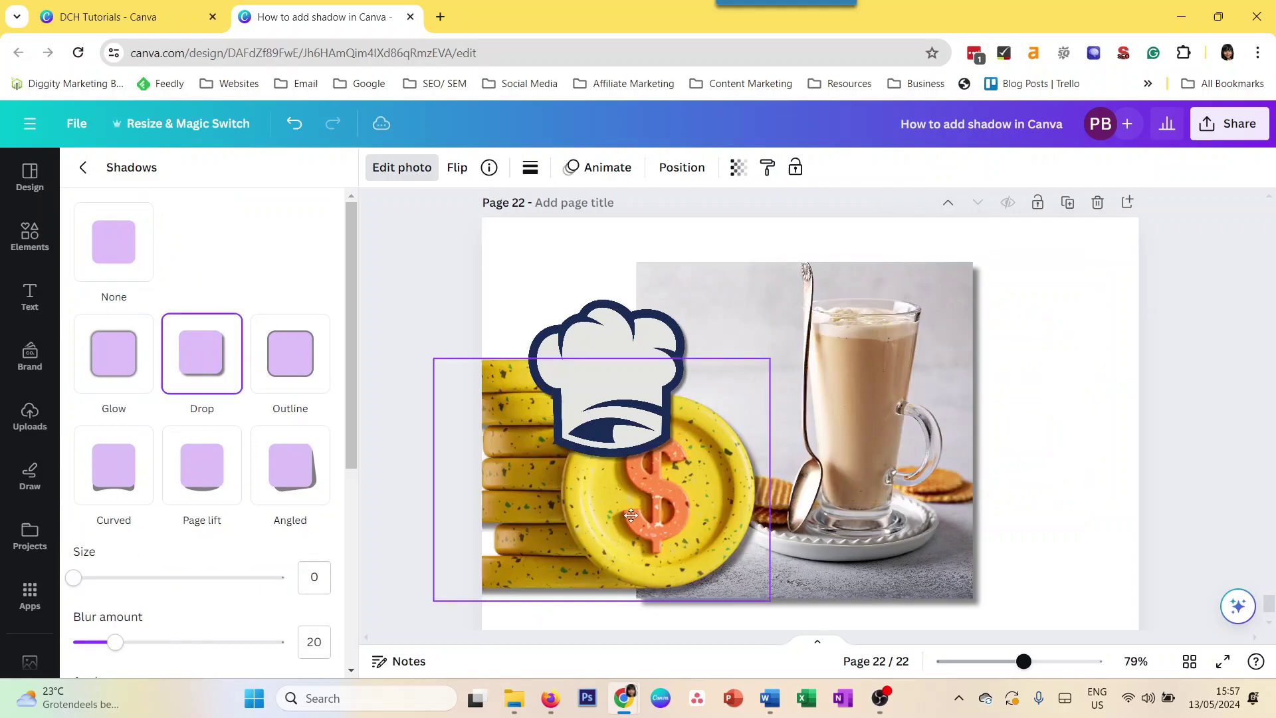
pyautogui.click(970, 373)
pyautogui.moveTo(935, 375); pyautogui.dragTo(1043, 356)
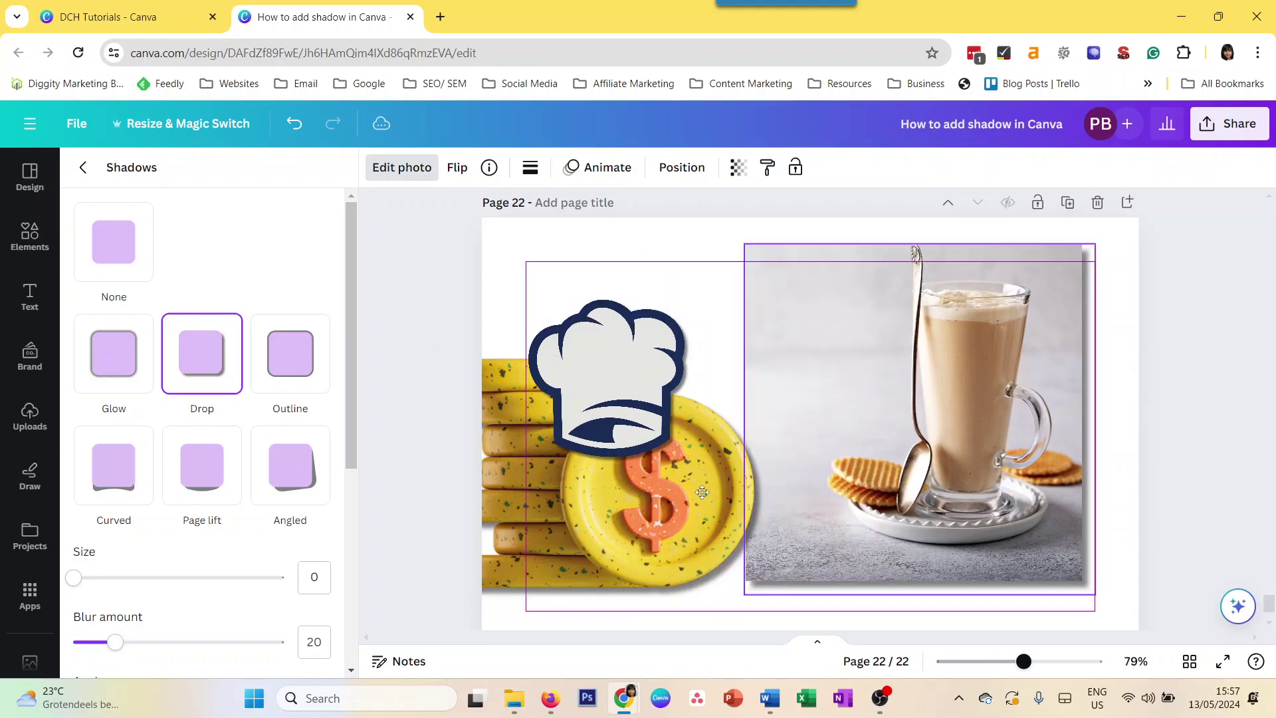
pyautogui.click(703, 492)
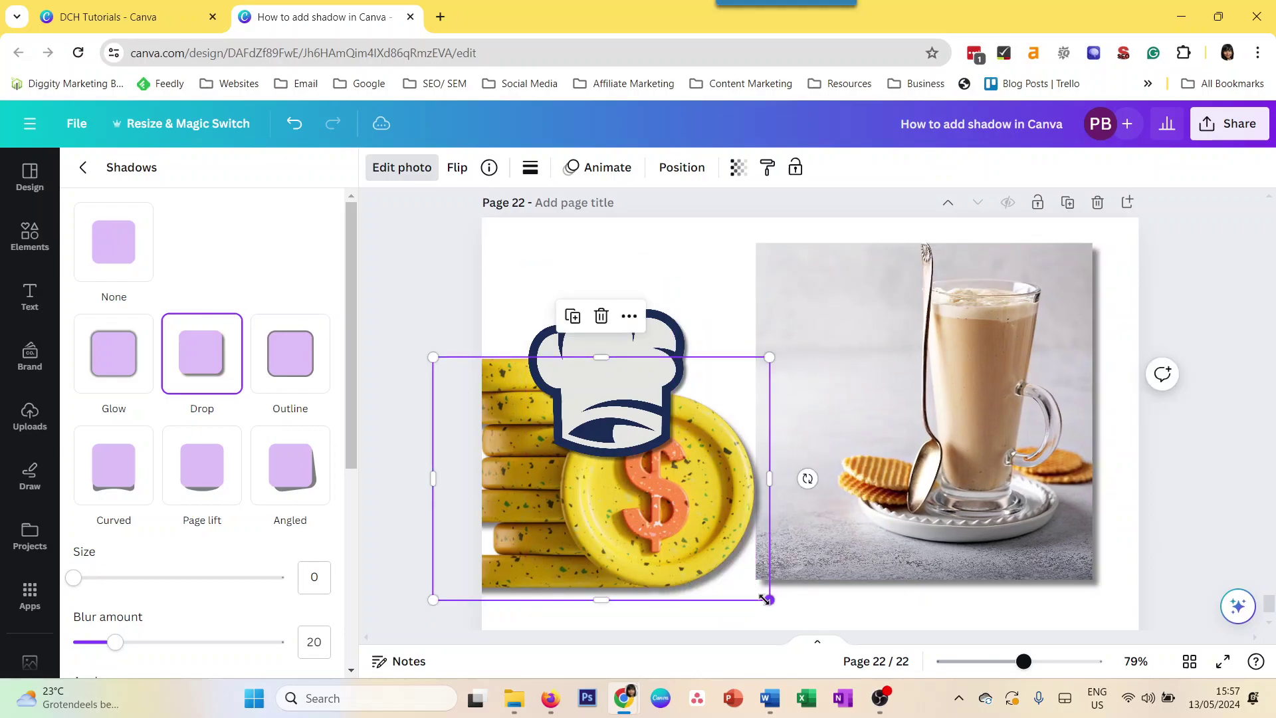
pyautogui.moveTo(766, 599); pyautogui.dragTo(697, 550)
pyautogui.moveTo(458, 384); pyautogui.dragTo(508, 462)
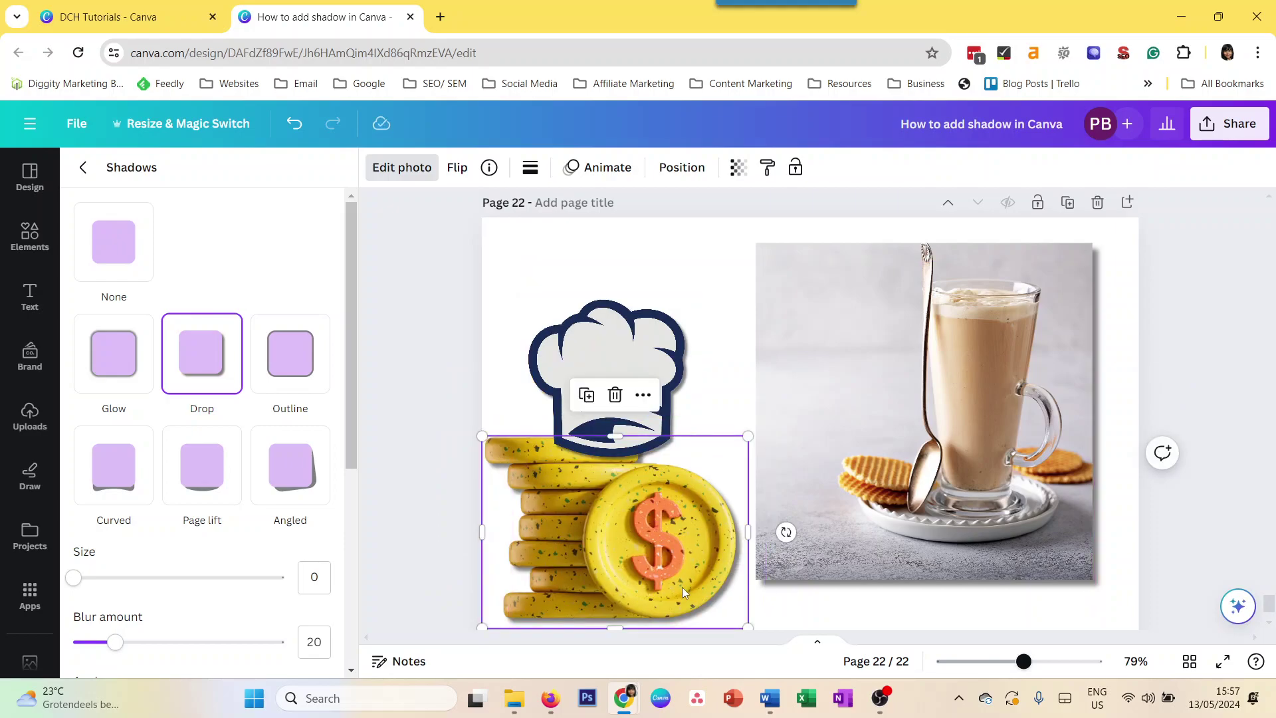
pyautogui.click(897, 391)
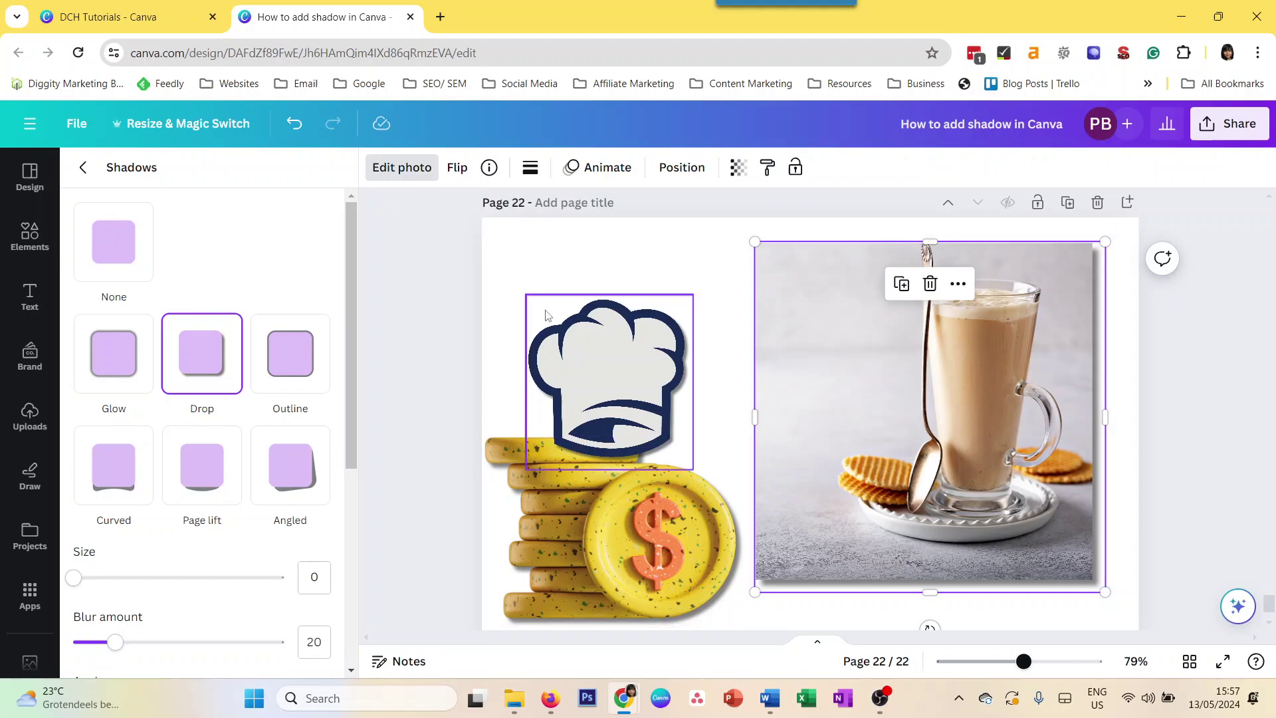
# Step: Add a Heading text box at the page top, resized to 54.8 in Open Sans Extra Bold
pyautogui.click(510, 256)
pyautogui.click(30, 295)
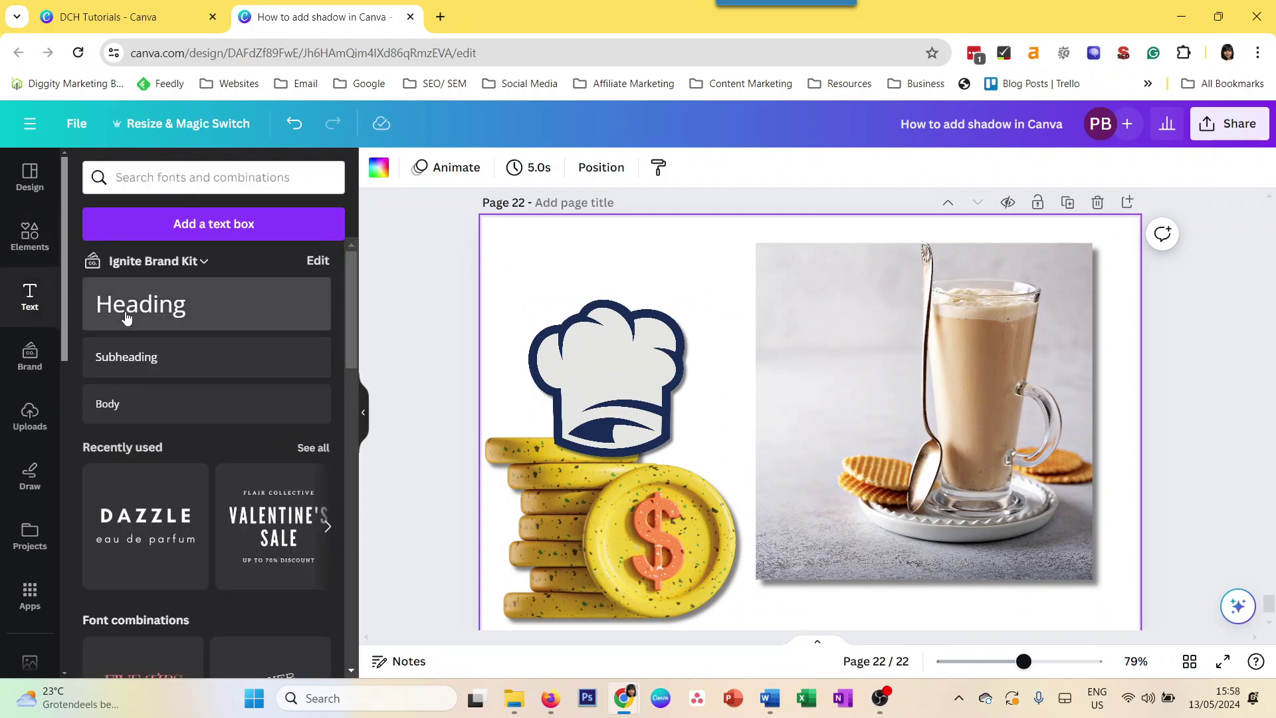
pyautogui.click(127, 319)
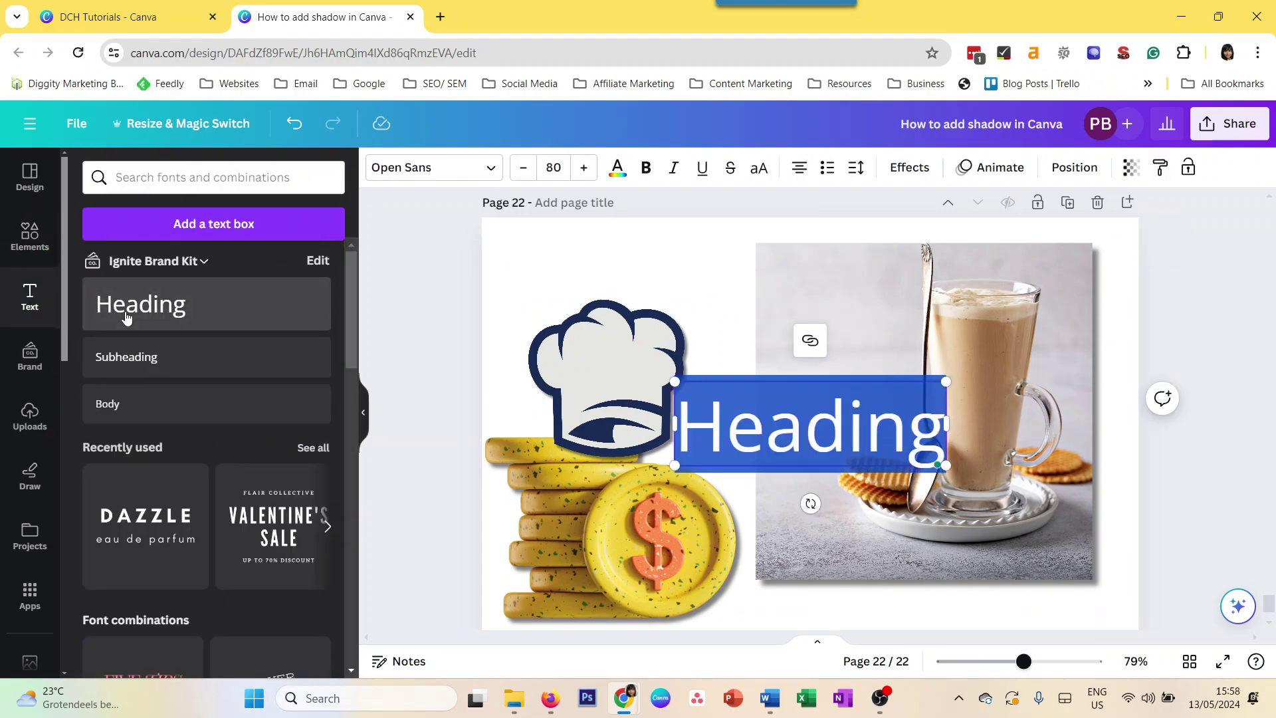
pyautogui.click(522, 261)
pyautogui.click(760, 430)
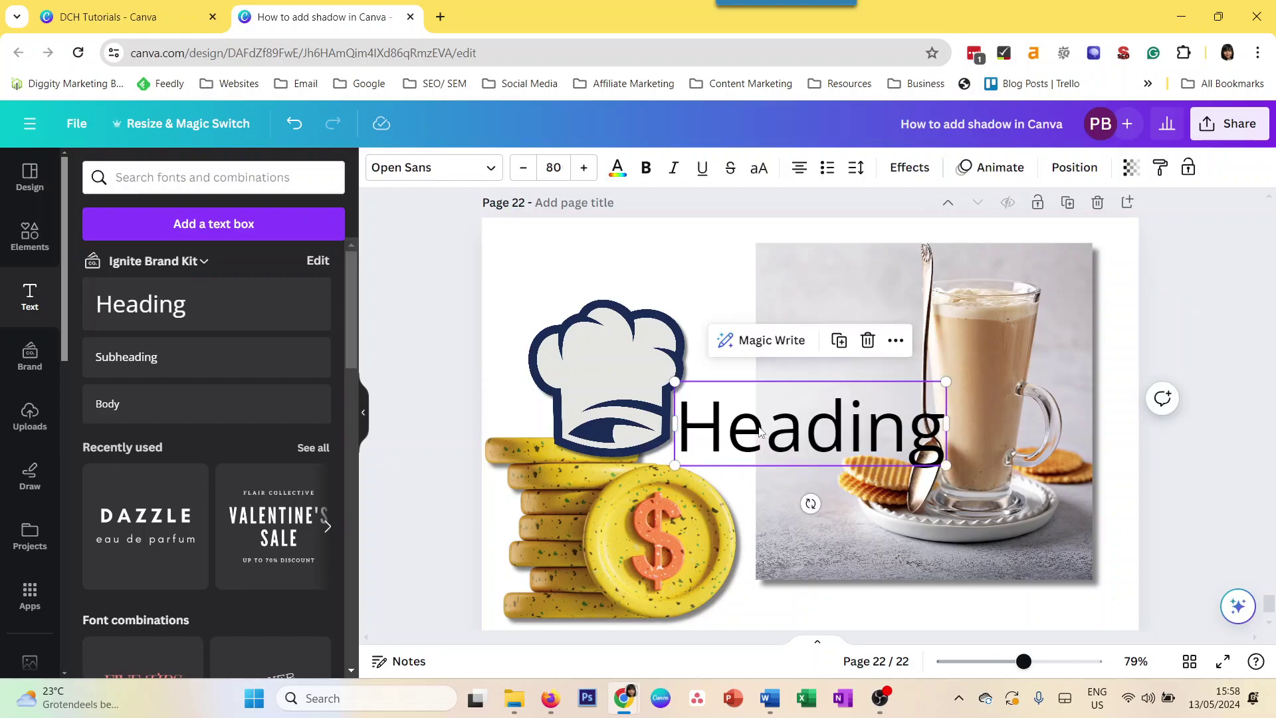
pyautogui.moveTo(791, 401); pyautogui.dragTo(784, 253)
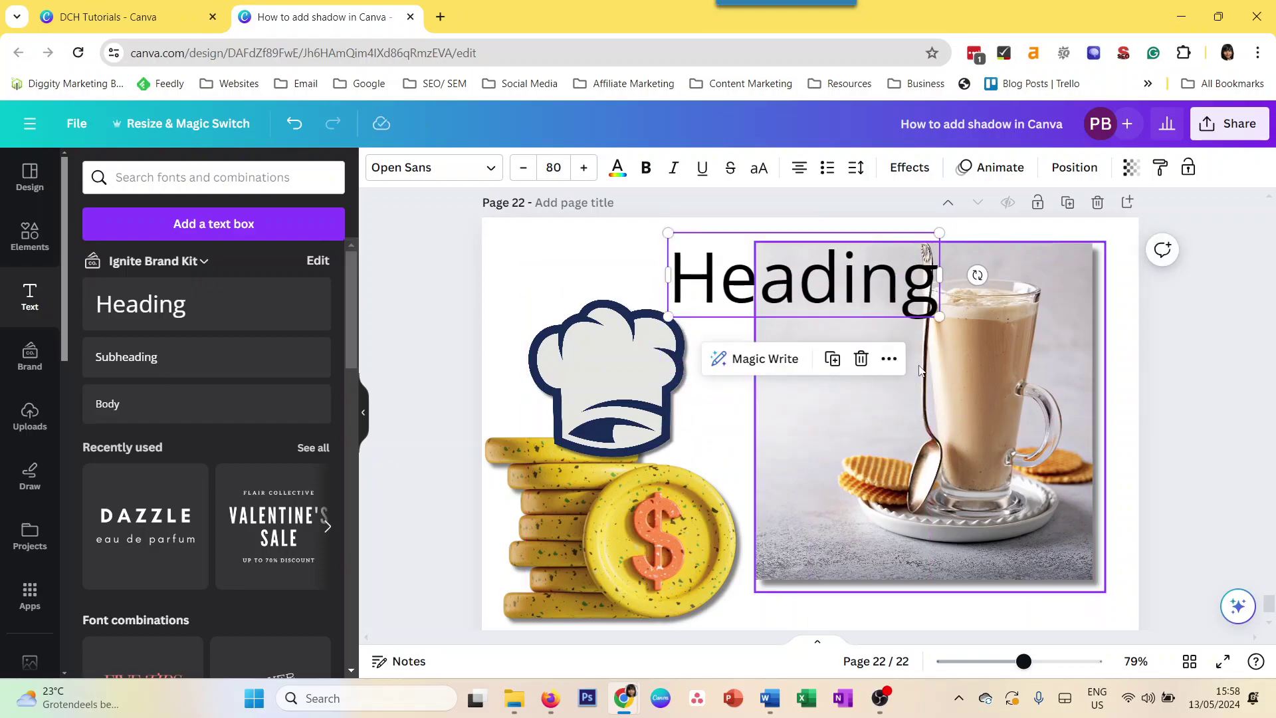
pyautogui.moveTo(939, 317); pyautogui.dragTo(854, 291)
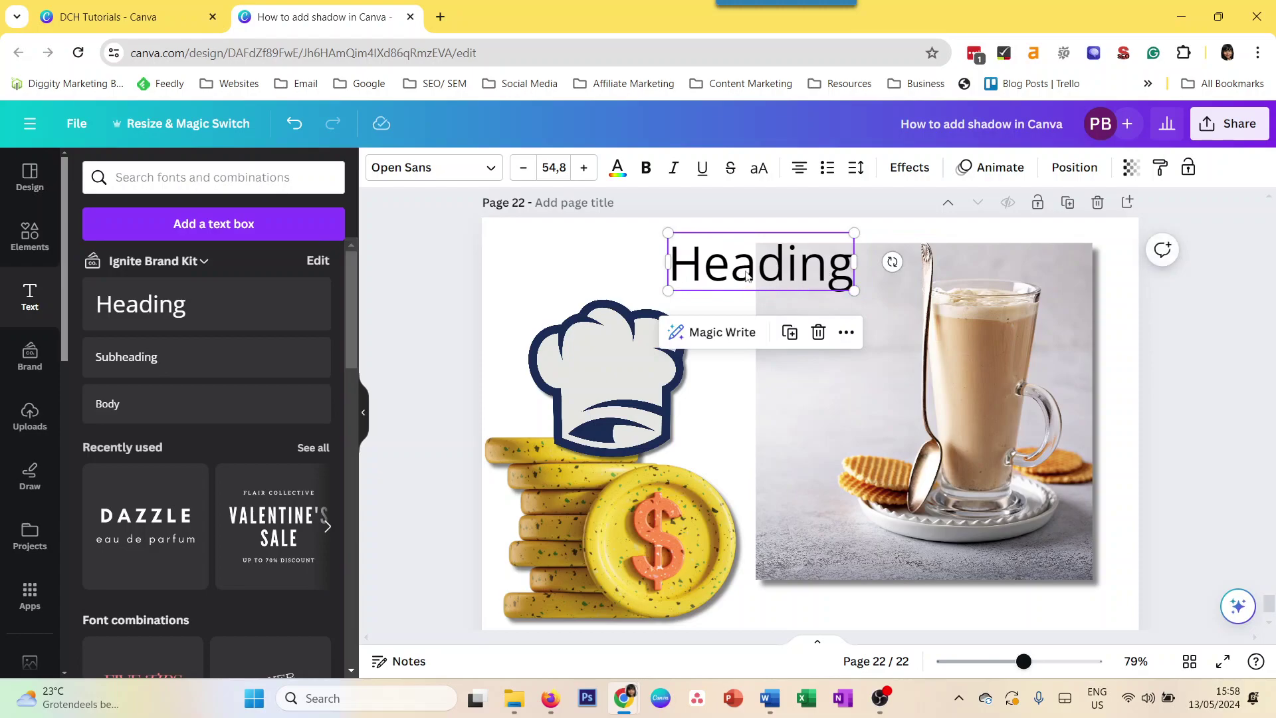
pyautogui.click(442, 168)
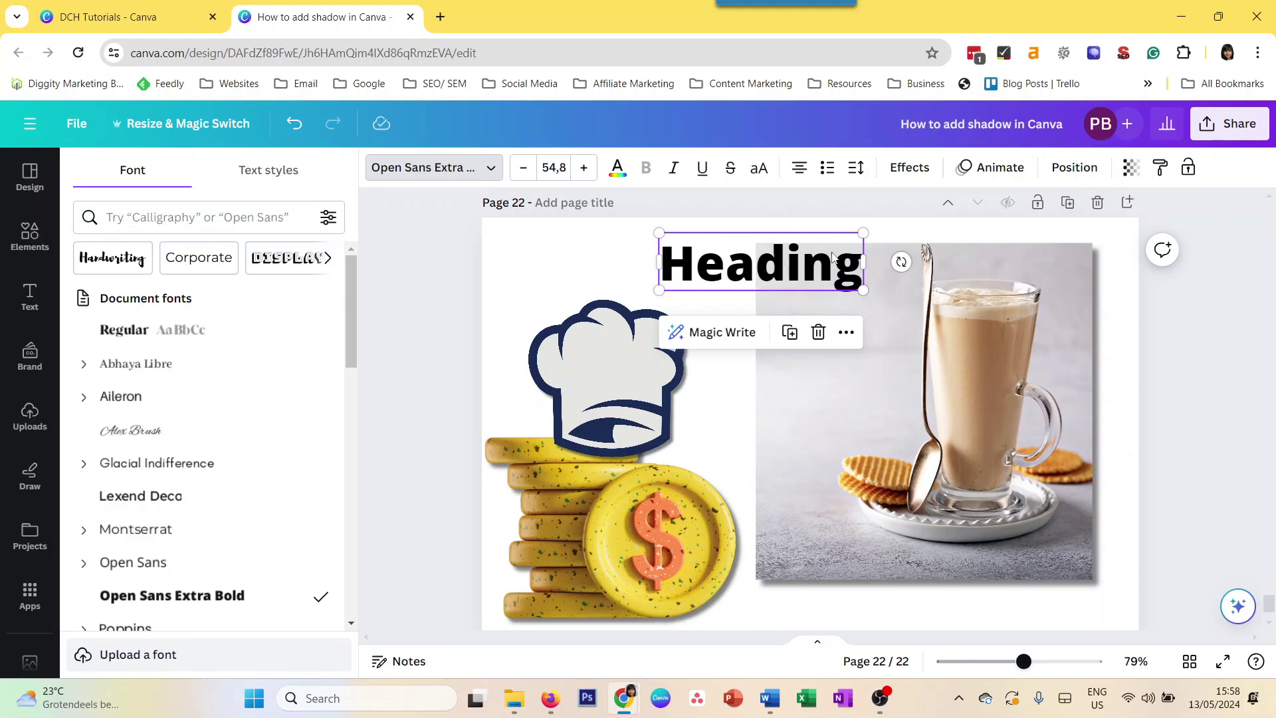
# Step: Apply the Shadow text effect to the Heading with offset 68, direction -26, blur 44
pyautogui.click(908, 167)
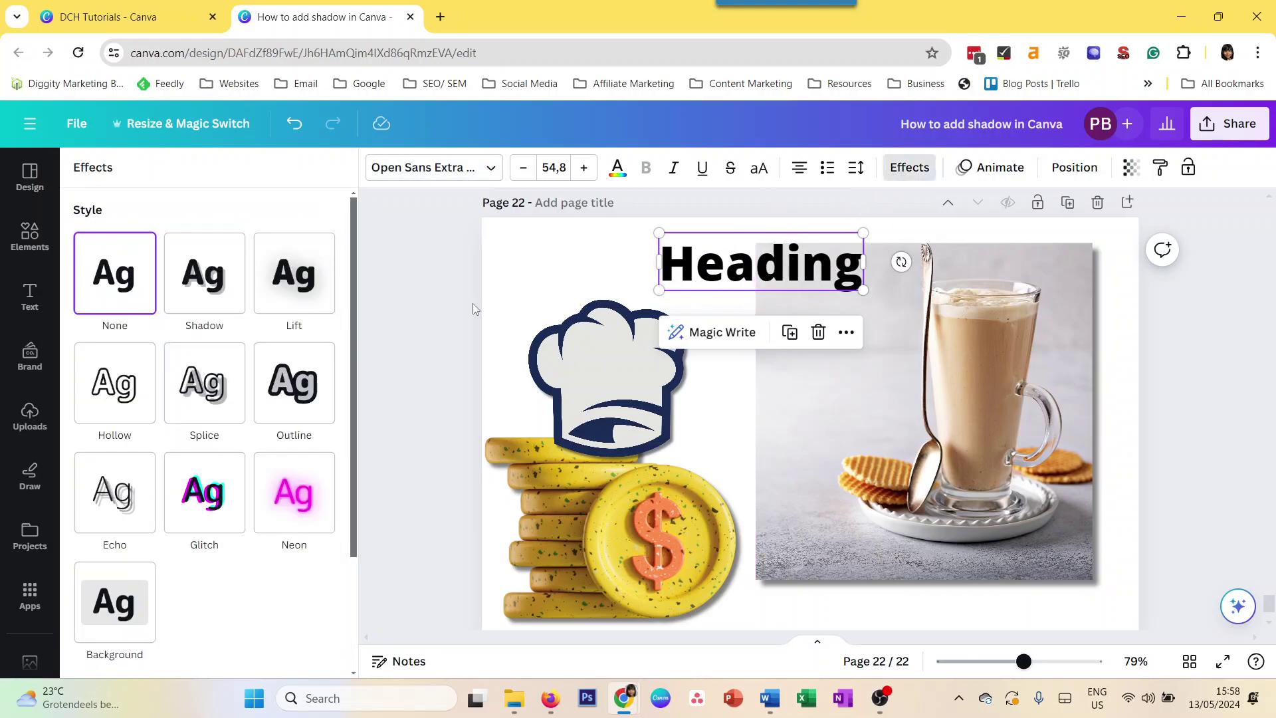
pyautogui.click(224, 292)
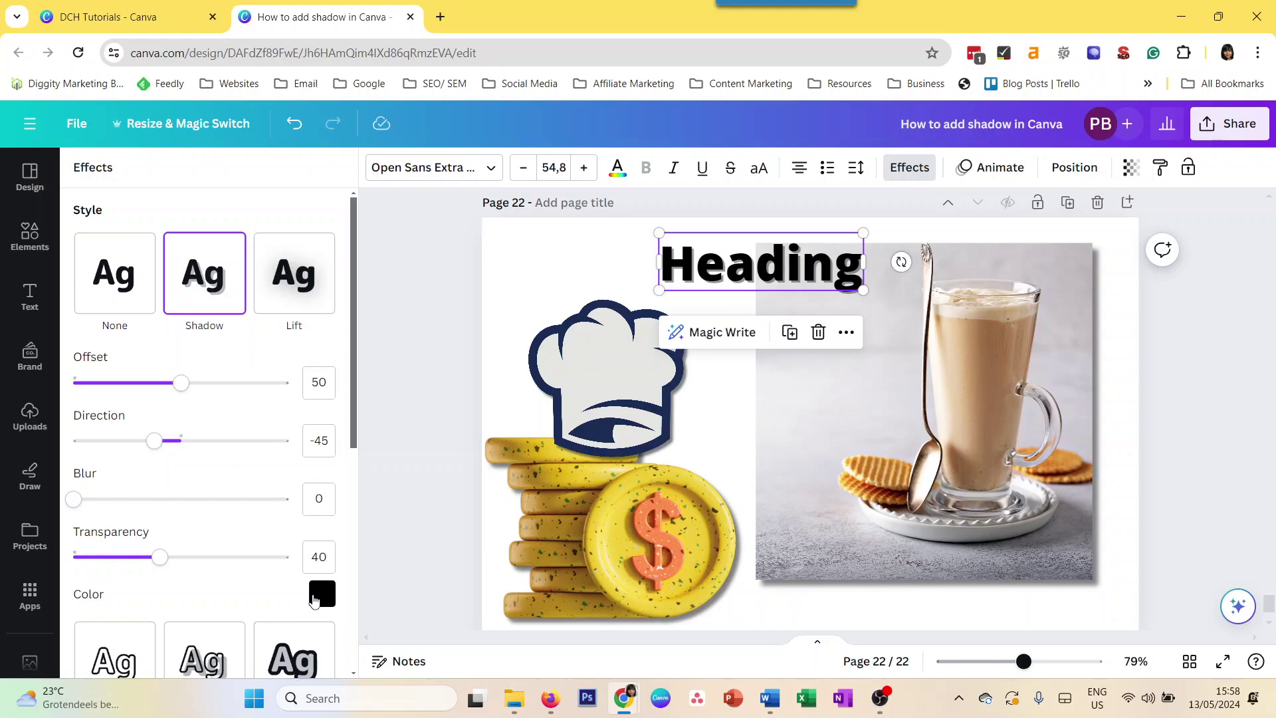
pyautogui.moveTo(182, 387); pyautogui.dragTo(223, 392)
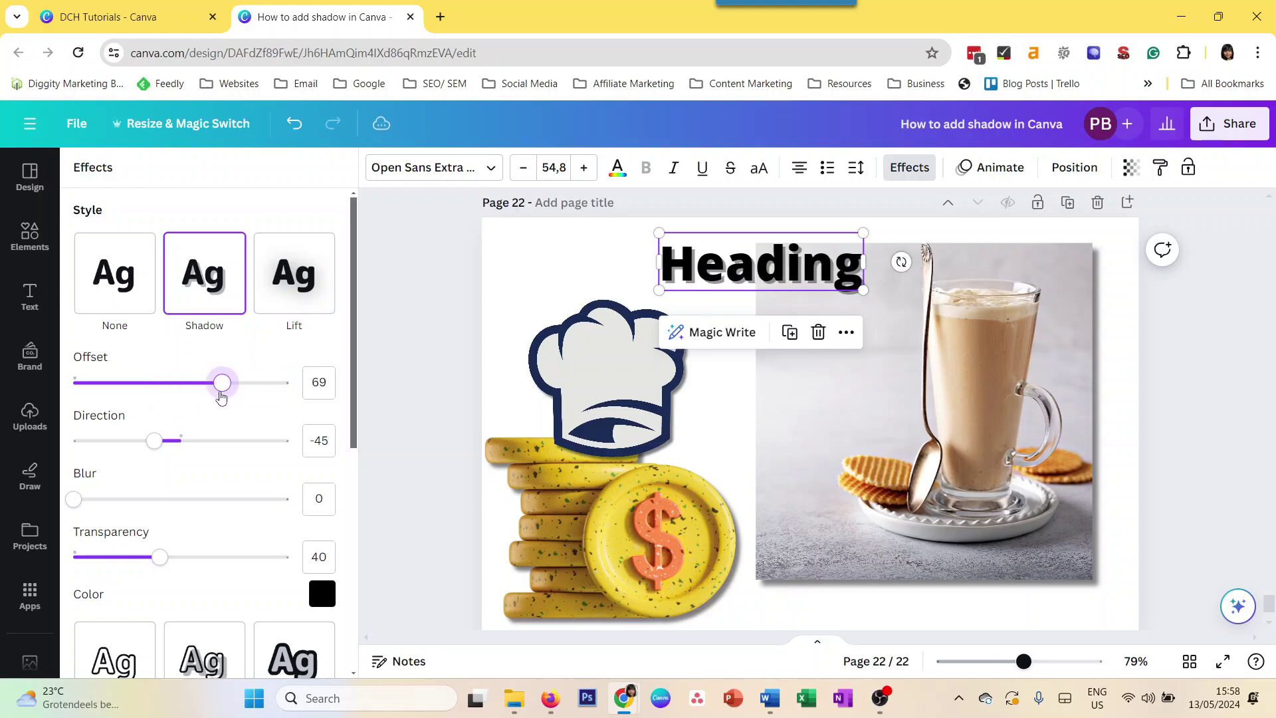
pyautogui.moveTo(154, 442); pyautogui.dragTo(167, 444)
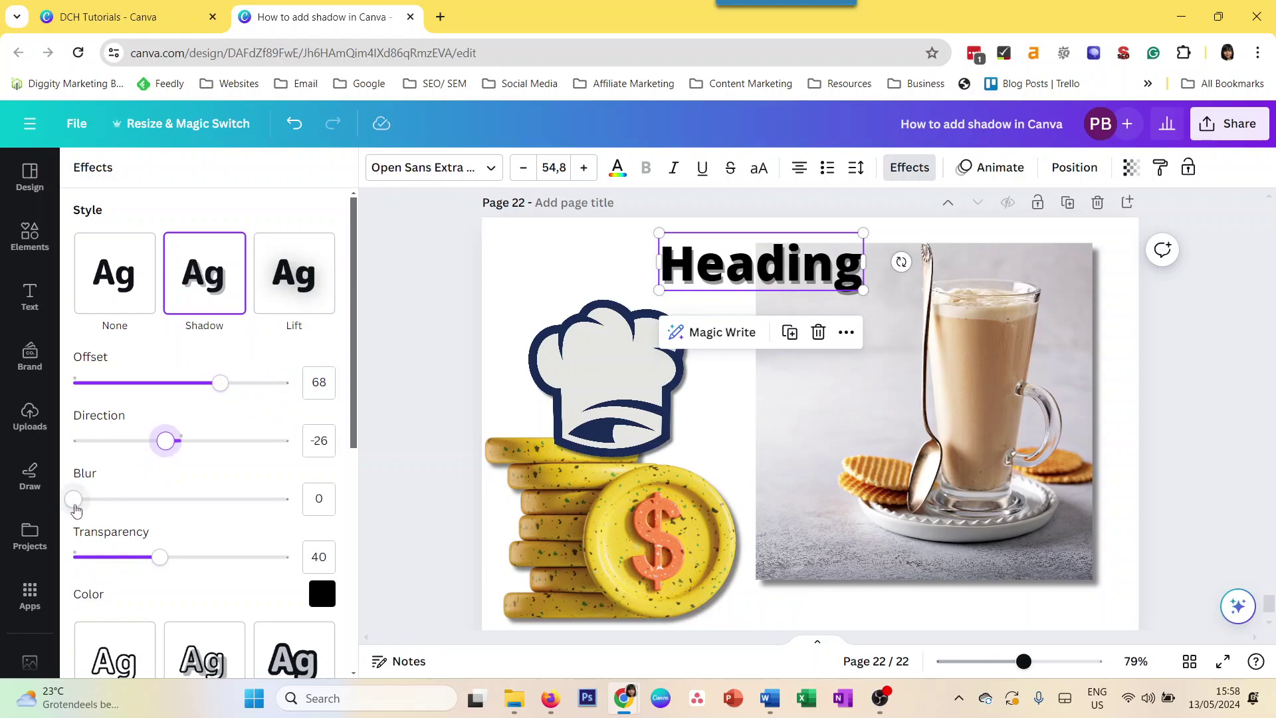
pyautogui.moveTo(122, 504); pyautogui.dragTo(170, 508)
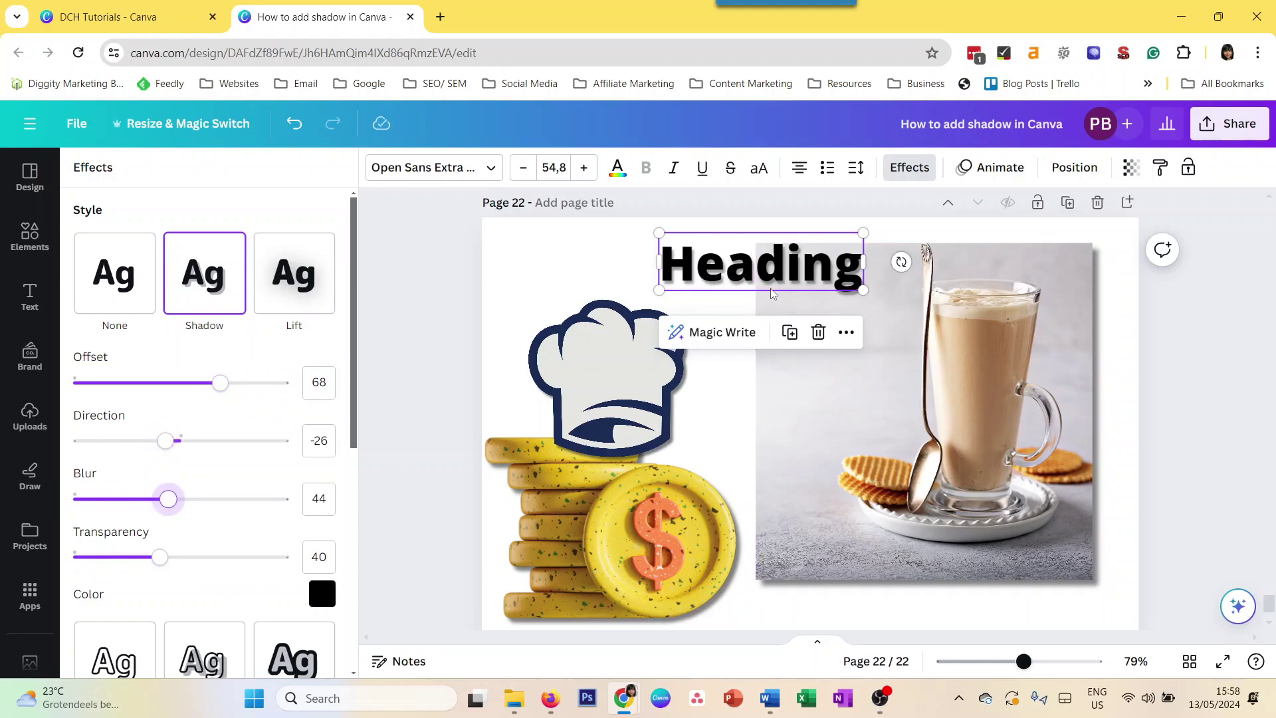
# Step: Preview Lift, then revert to a default Shadow (offset 50, direction -45, blur 0) and deselect
pyautogui.click(303, 277)
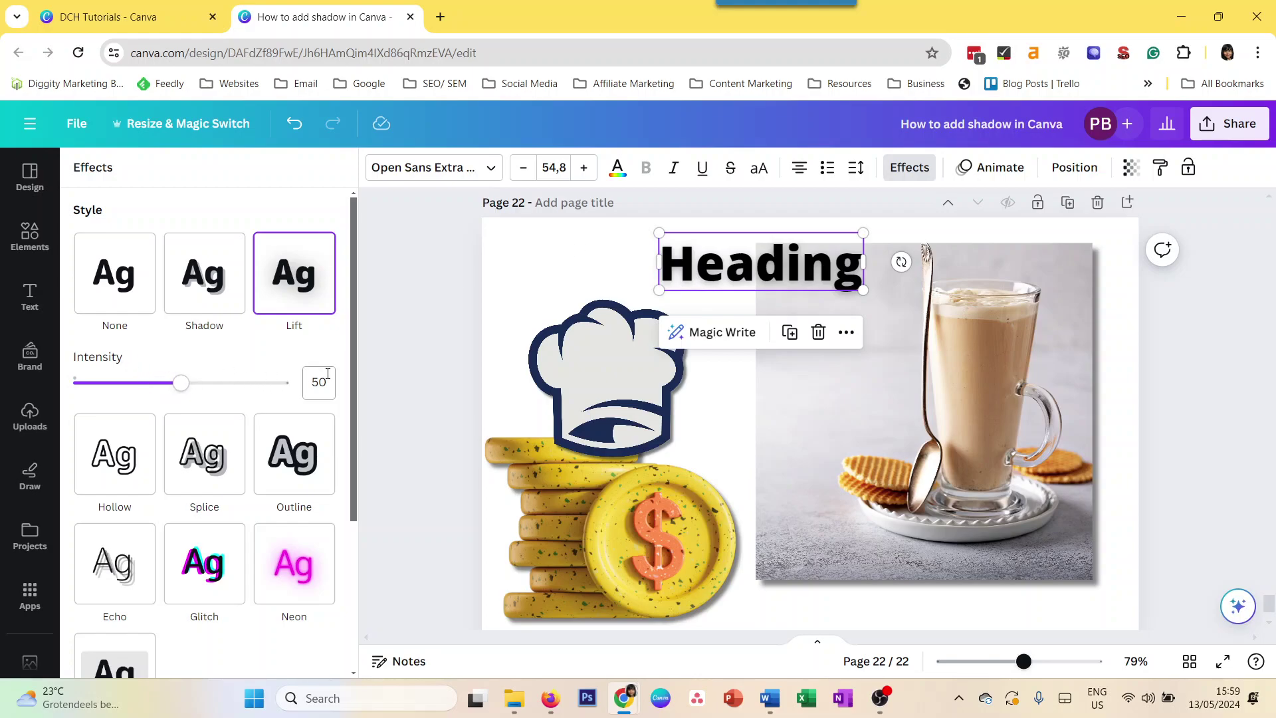
pyautogui.click(204, 273)
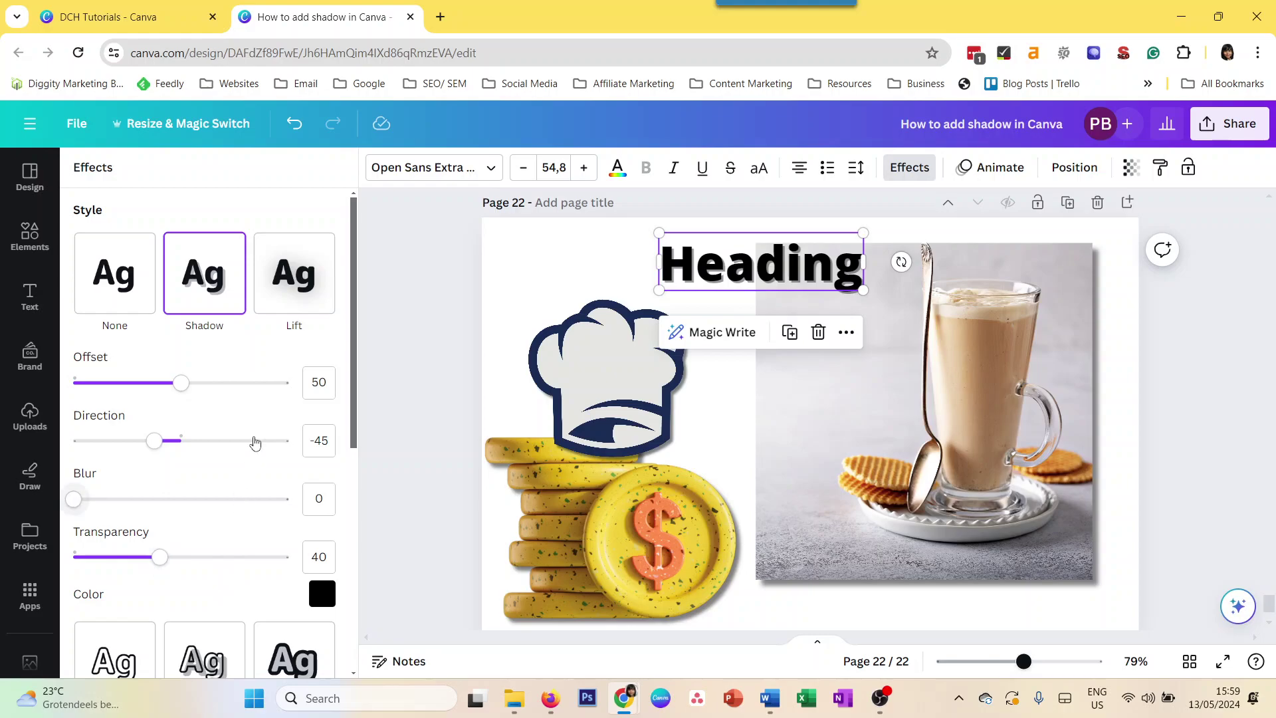
pyautogui.click(495, 281)
pyautogui.click(851, 377)
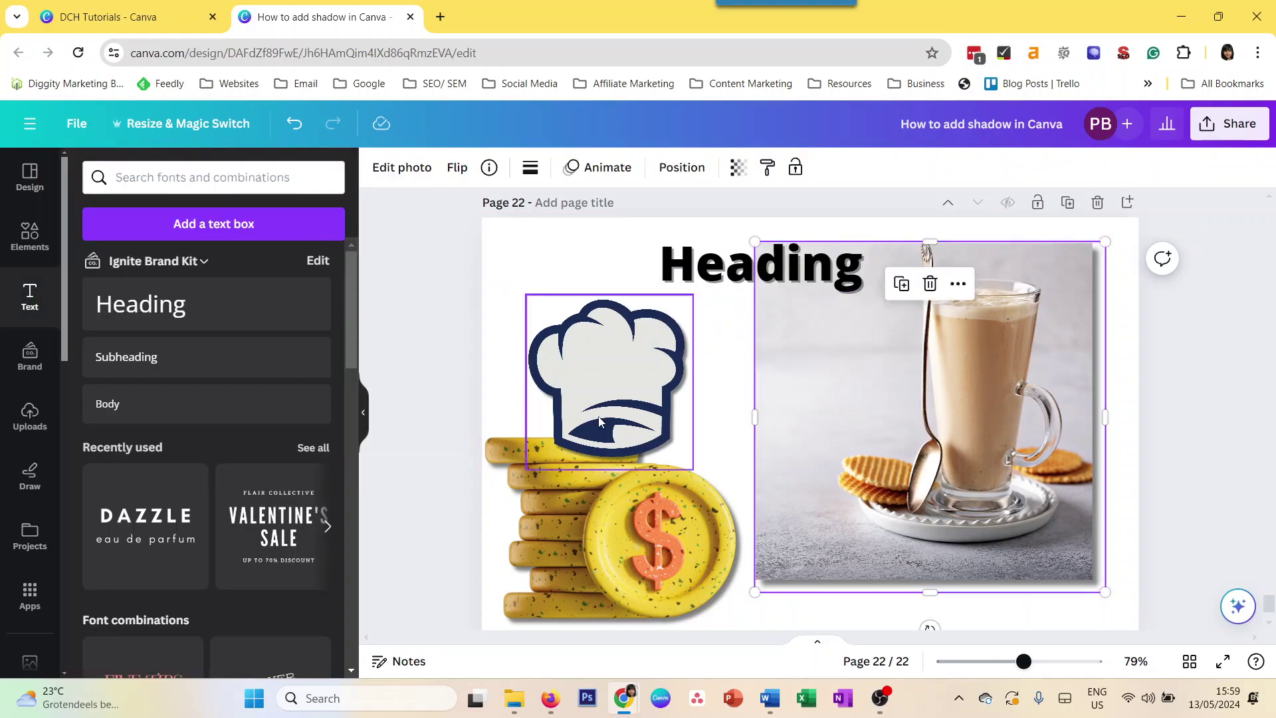